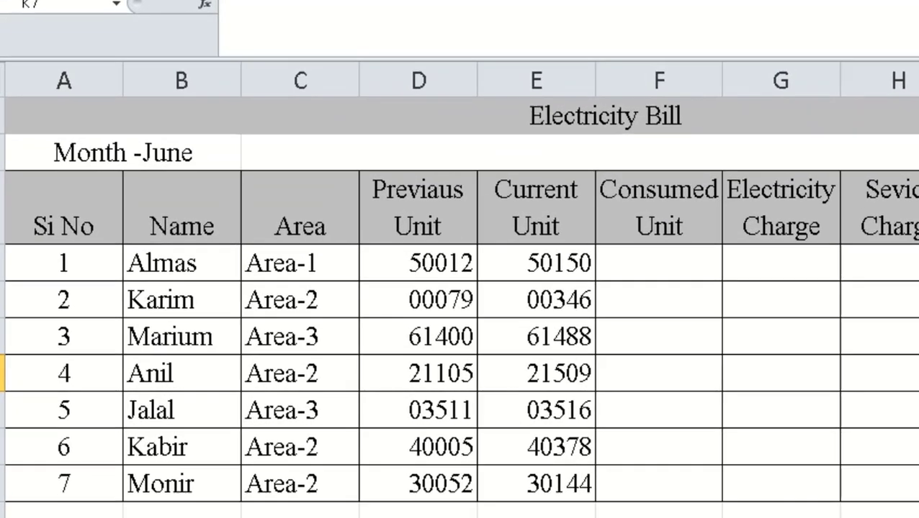
# Calculate the first customer's consumed units in F4 with the formula =E4-D4.
pyautogui.click(512, 300)
pyautogui.write('=')
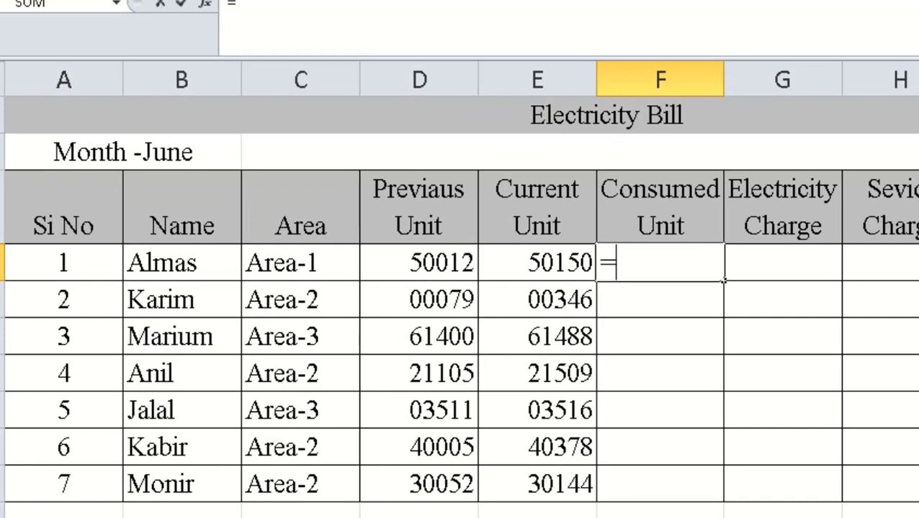
pyautogui.press('Left')
pyautogui.write('-')
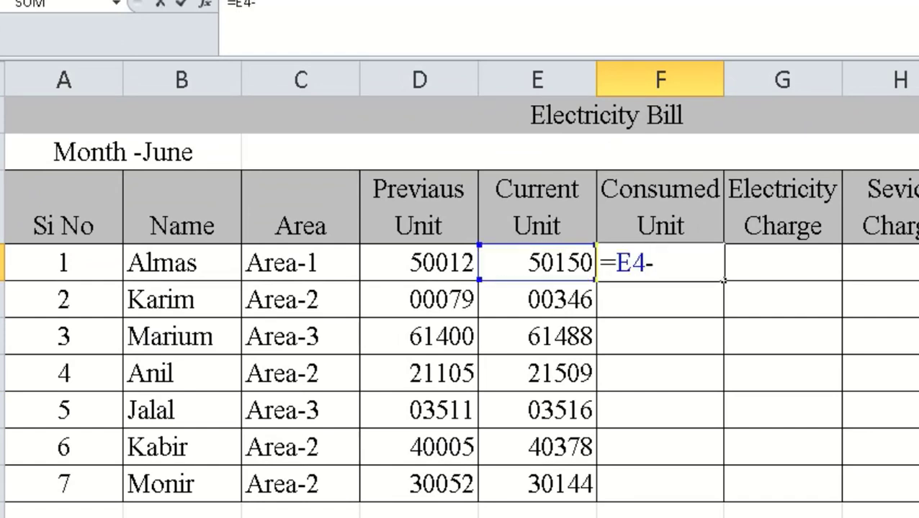
pyautogui.click(419, 337)
pyautogui.click(420, 262)
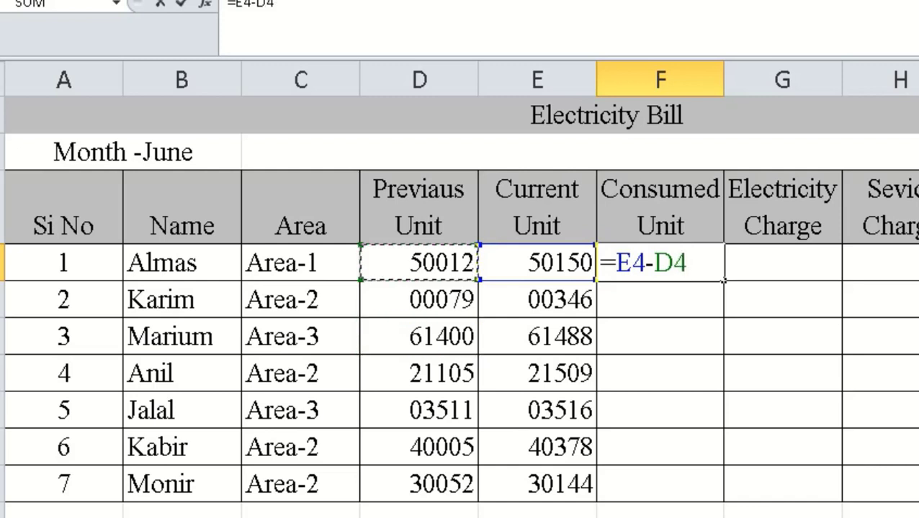
pyautogui.press('Return')
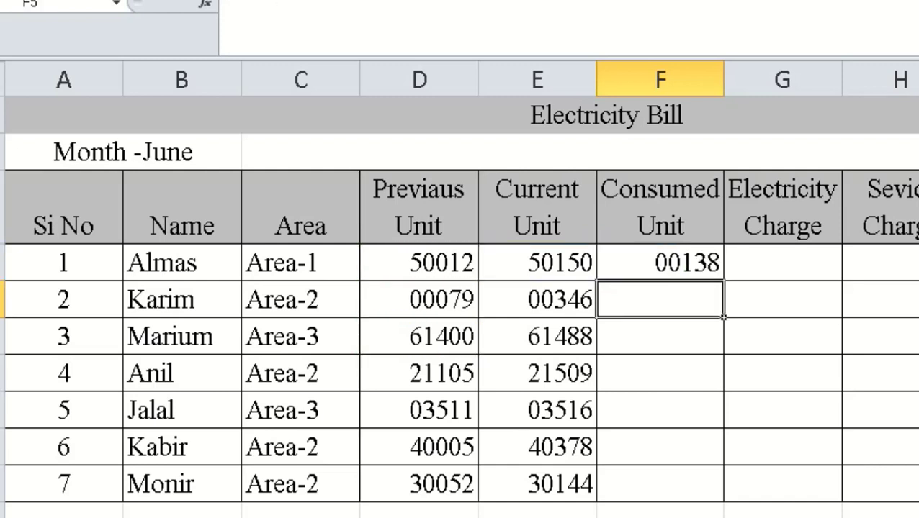
# Start an IF formula in G4 under Electricity Charge that returns 200 when F4<20.
pyautogui.click(782, 263)
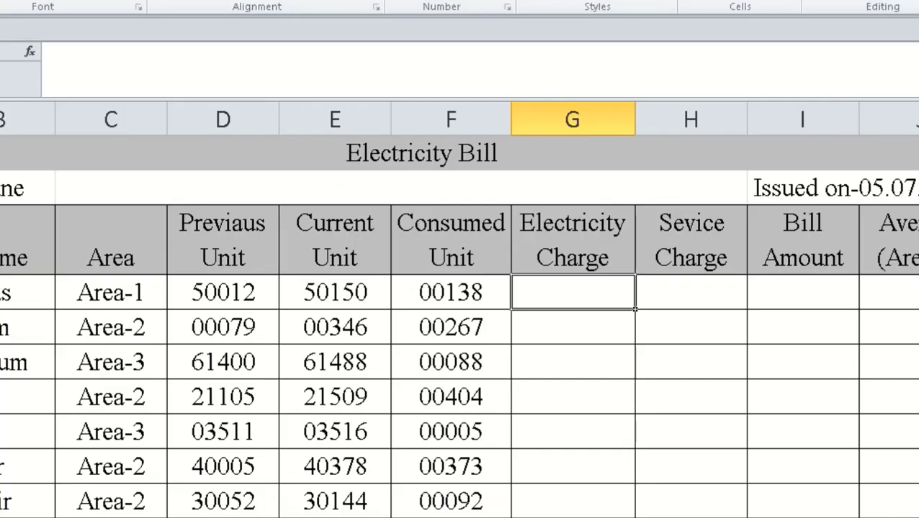
pyautogui.write('=')
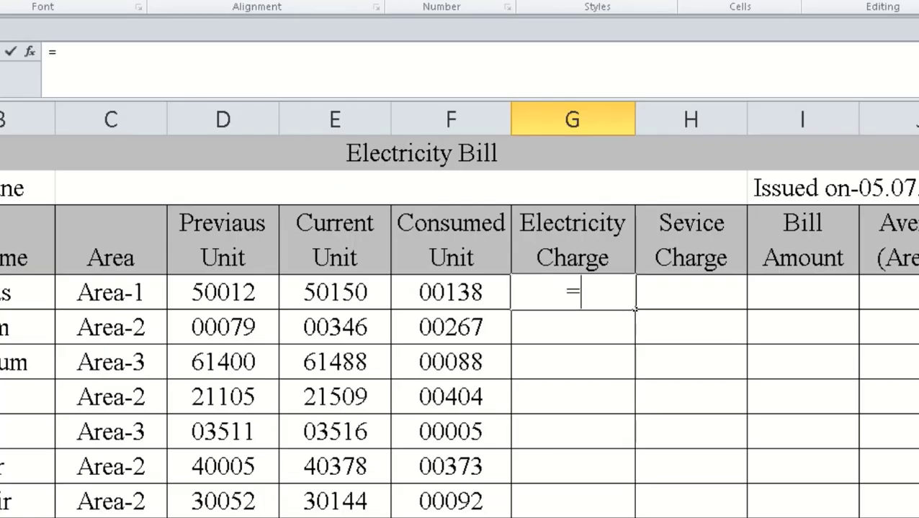
pyautogui.write('if(')
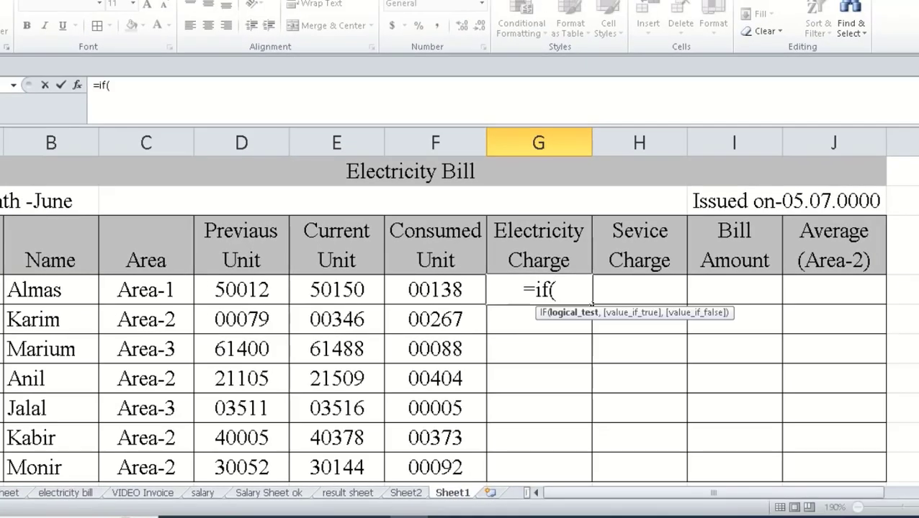
pyautogui.press('Left')
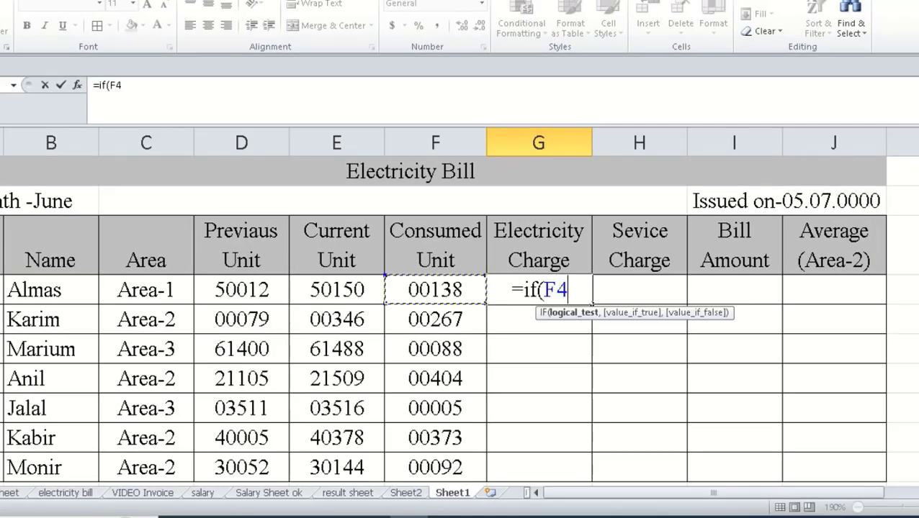
pyautogui.write('<20,')
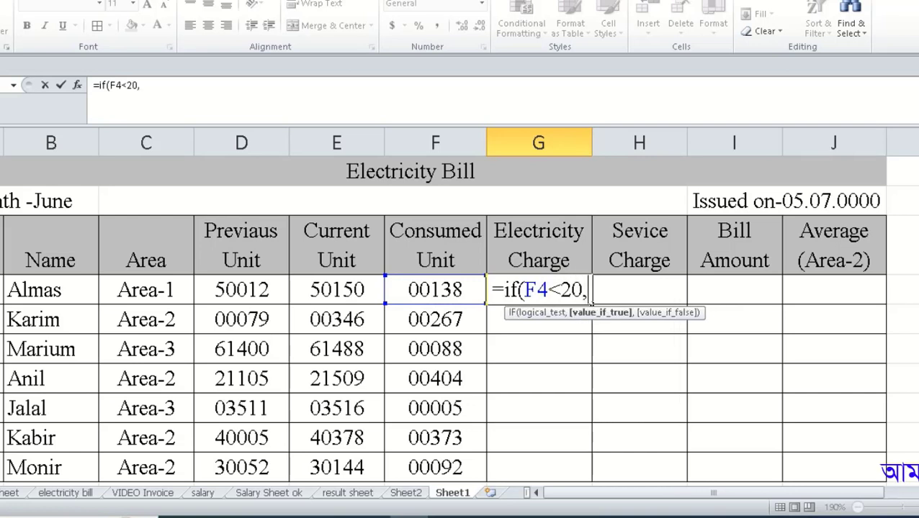
pyautogui.write('200')
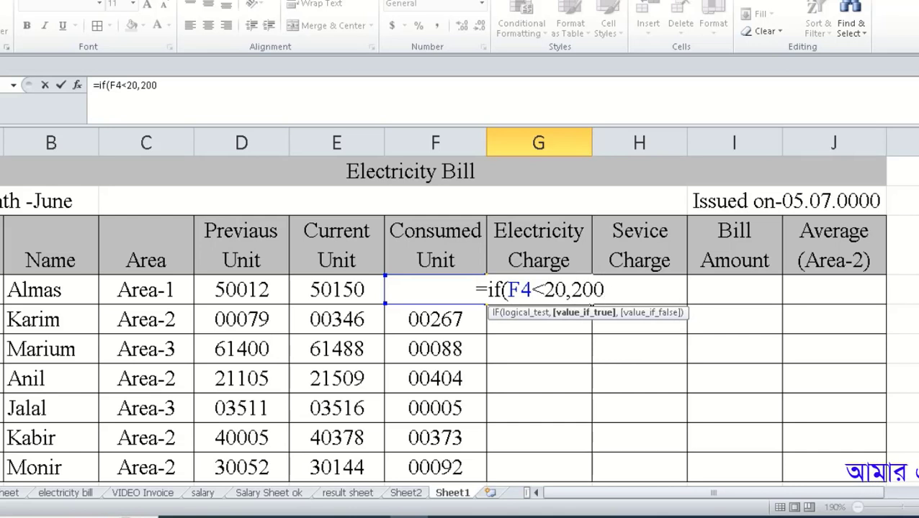
# Nest a second IF in the G4 formula returning F4*10 when F4<100, and begin a third IF as its false value.
pyautogui.write(',if(')
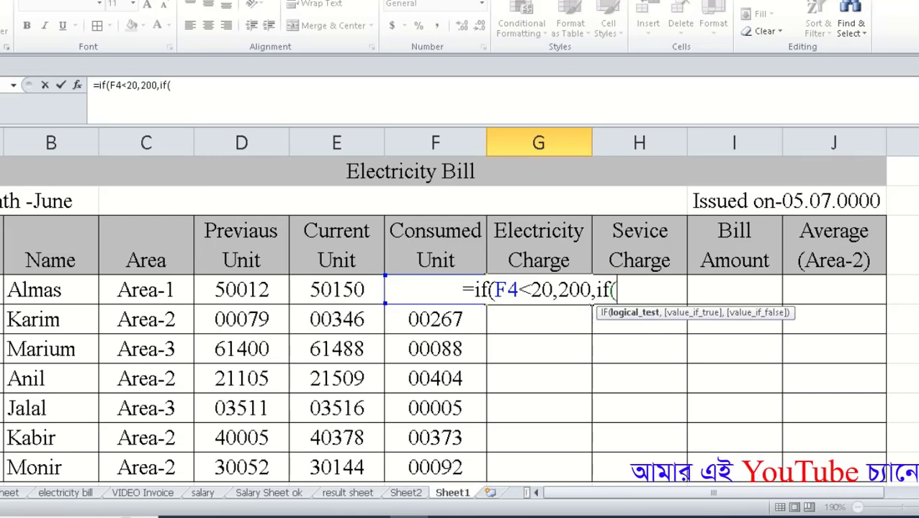
pyautogui.write('F')
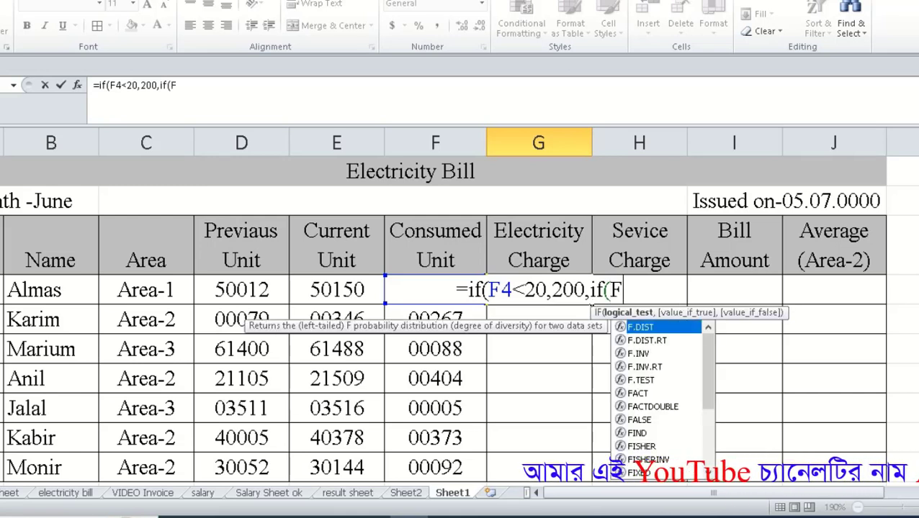
pyautogui.write('4')
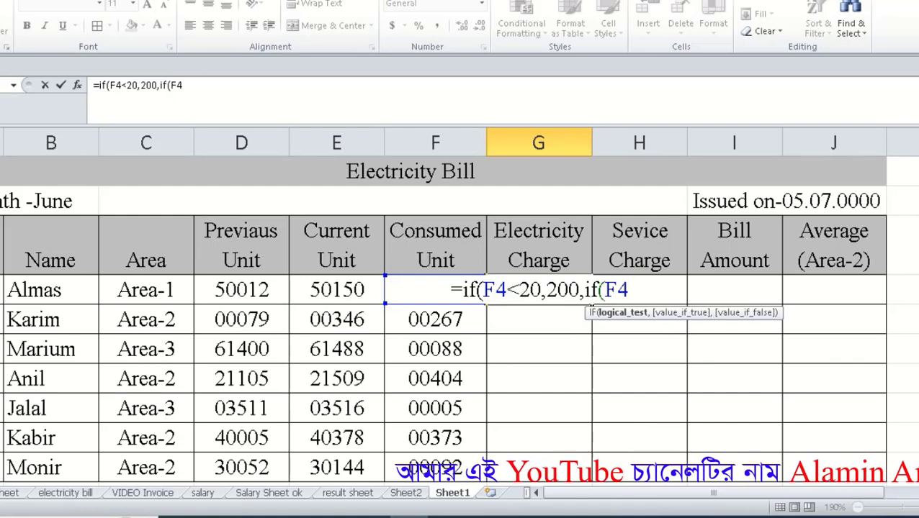
pyautogui.write('<100')
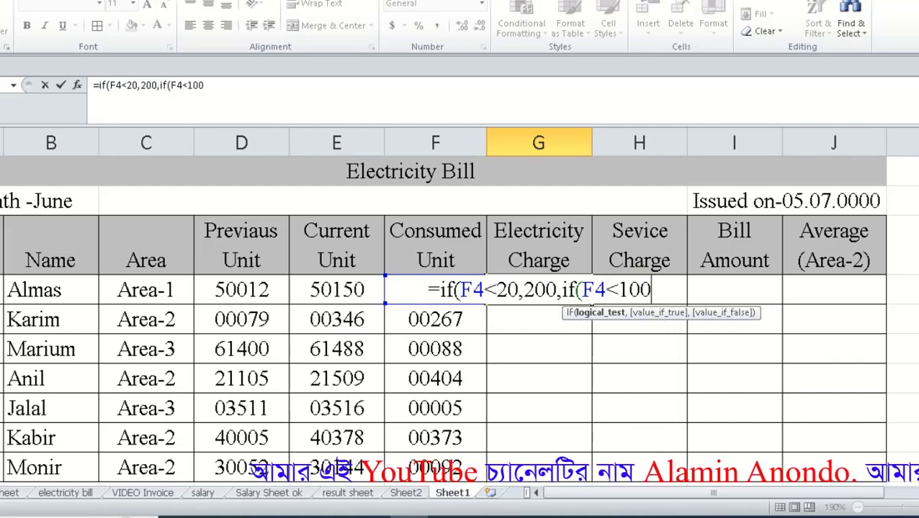
pyautogui.write(',F4')
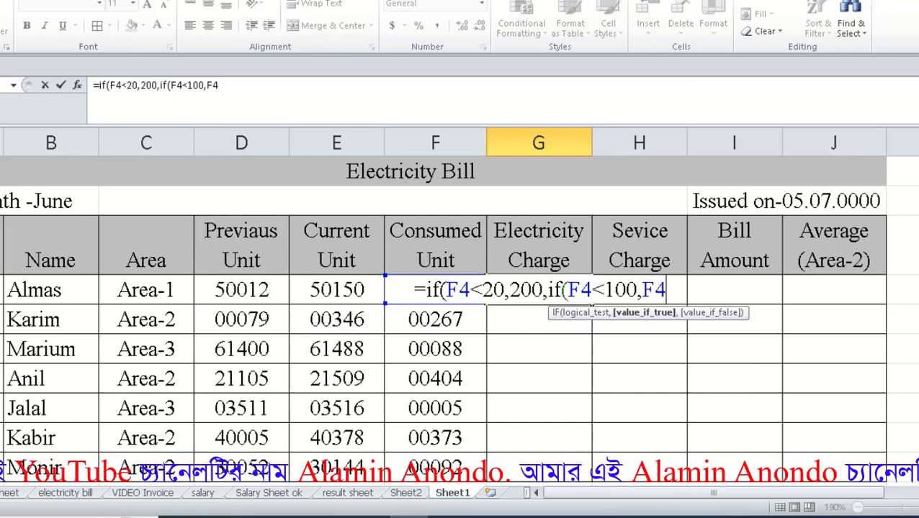
pyautogui.write('*10,')
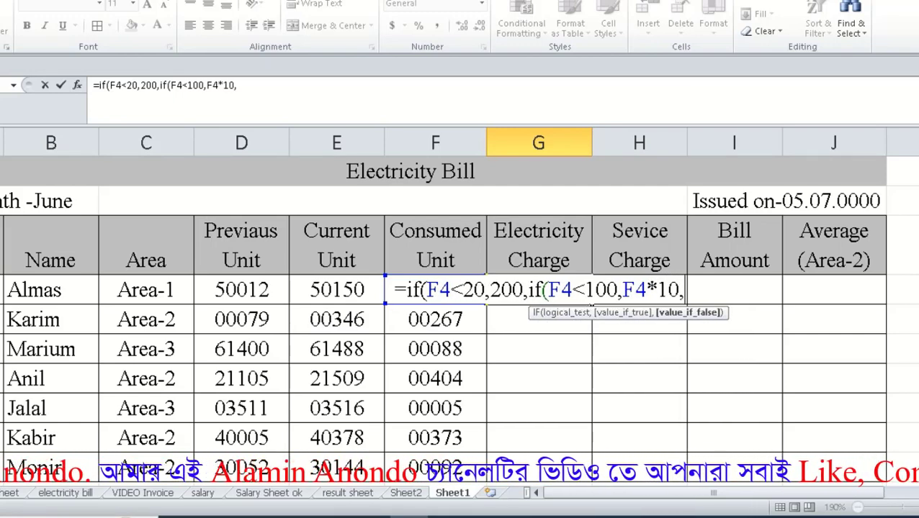
pyautogui.write('IF')
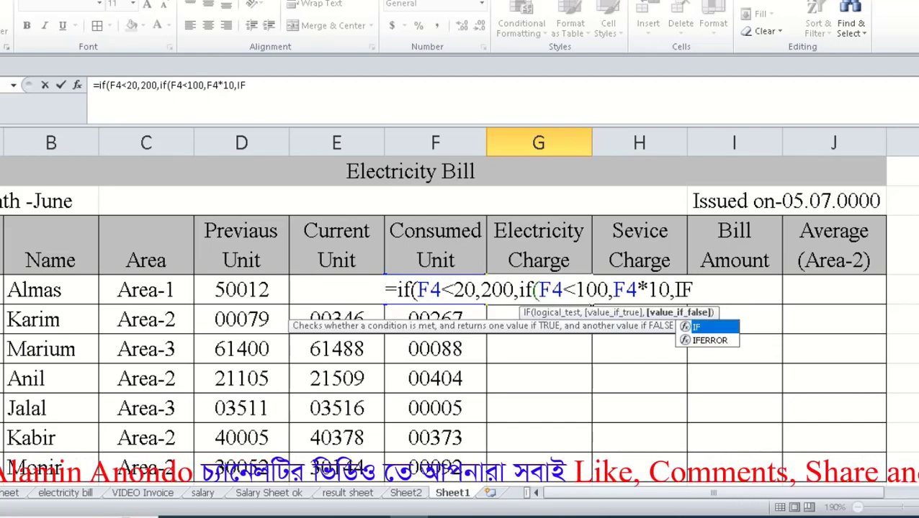
pyautogui.write('(')
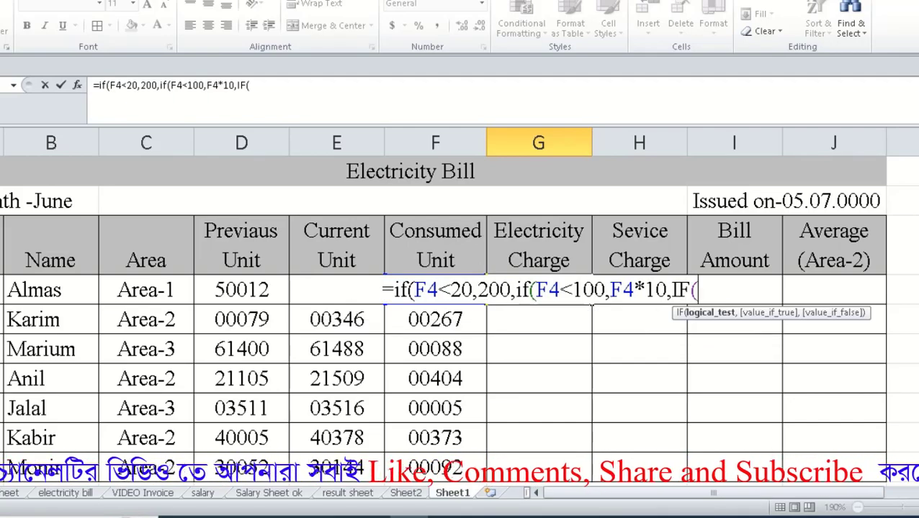
pyautogui.write('F4')
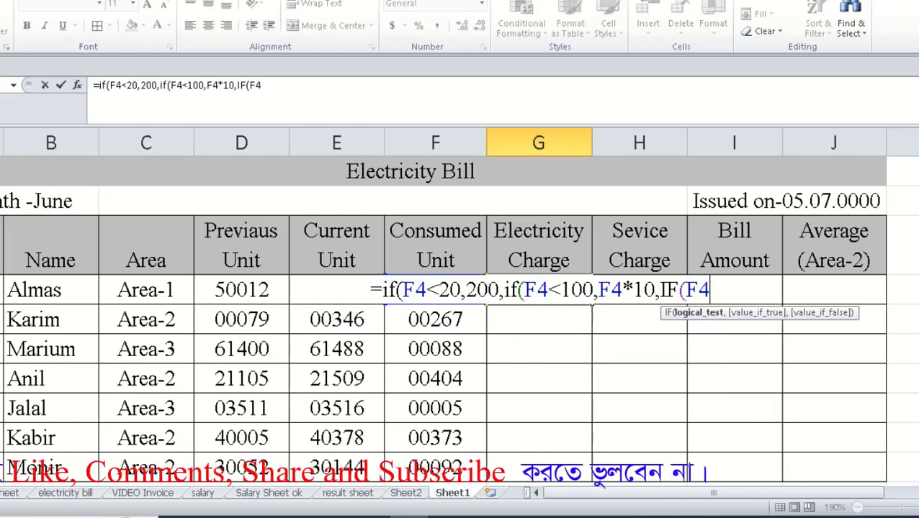
pyautogui.press('BackSpace')
pyautogui.press('BackSpace')
pyautogui.press('BackSpace')
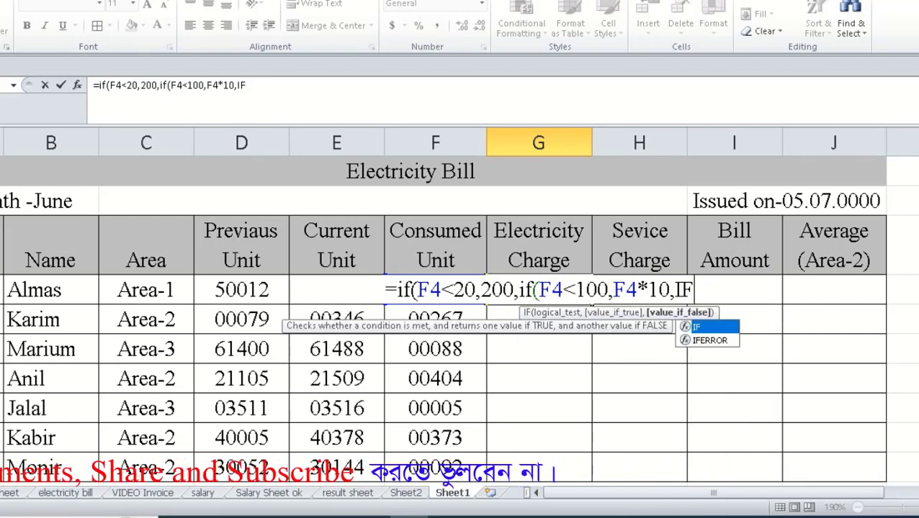
# Give the third IF in the G4 formula the condition AND(F4>=100,F4<=200).
pyautogui.write('(AND')
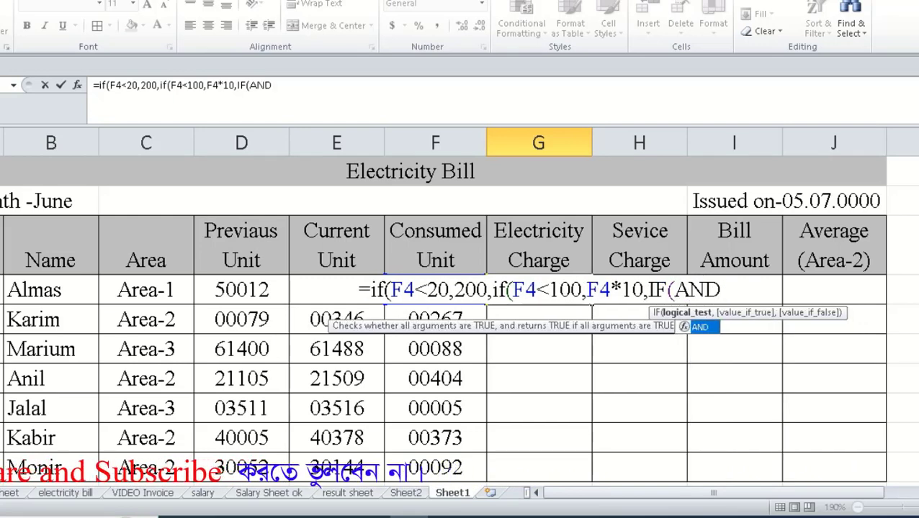
pyautogui.write('(')
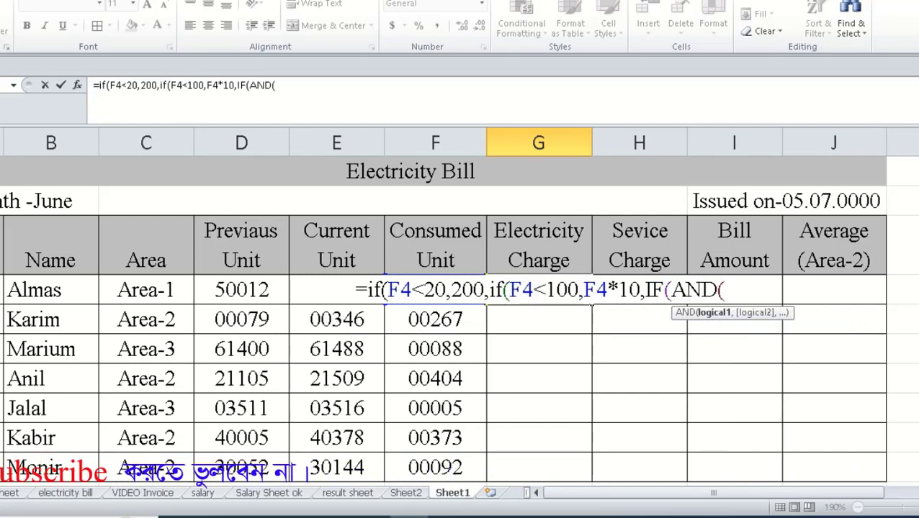
pyautogui.write('F4')
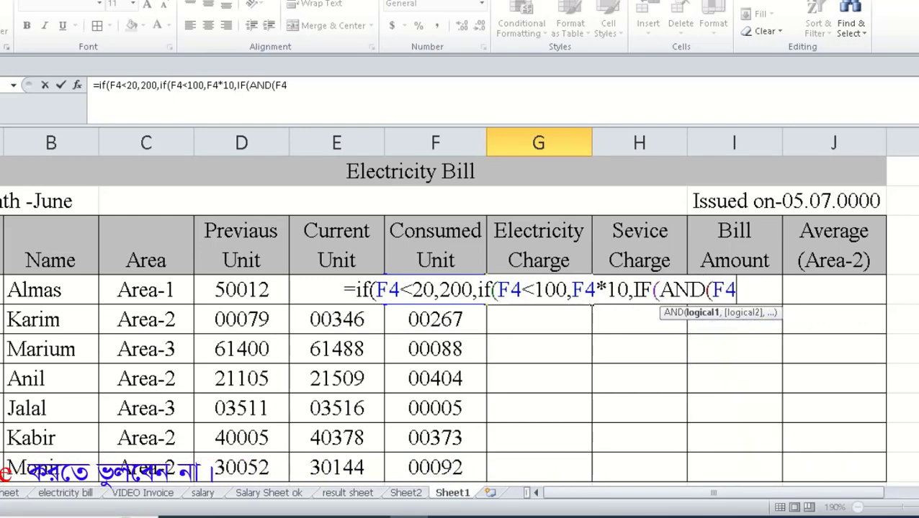
pyautogui.write('>=1')
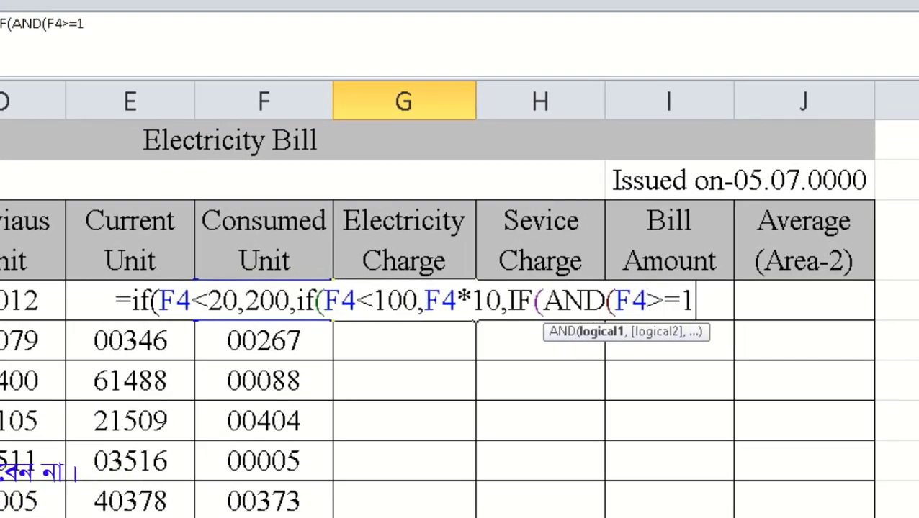
pyautogui.write('00,')
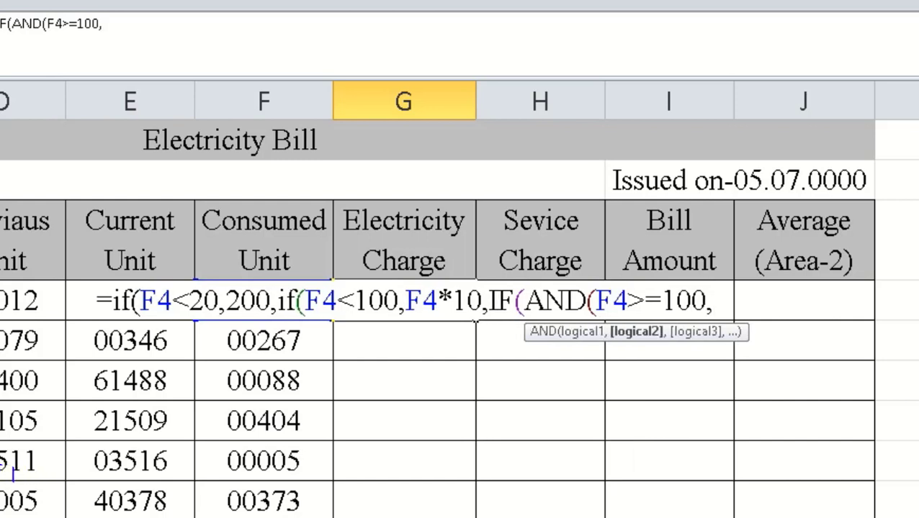
pyautogui.write('F4')
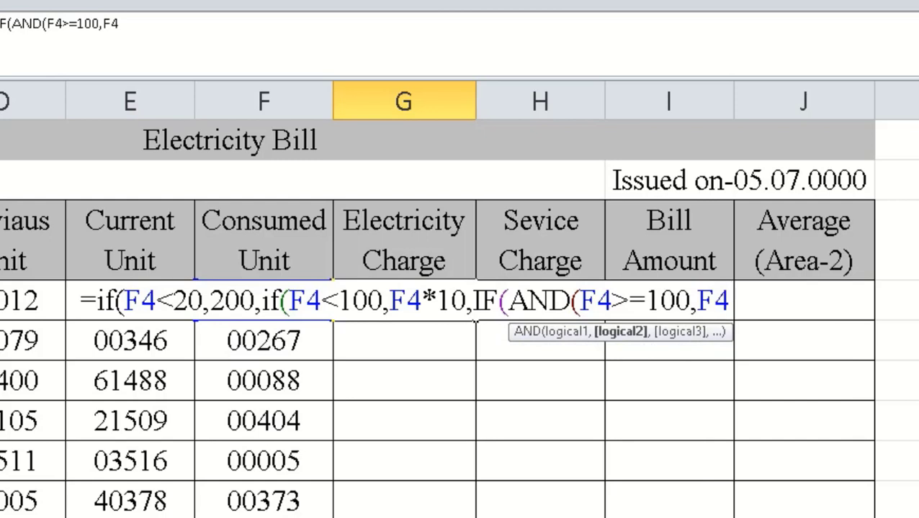
pyautogui.write('<=200),')
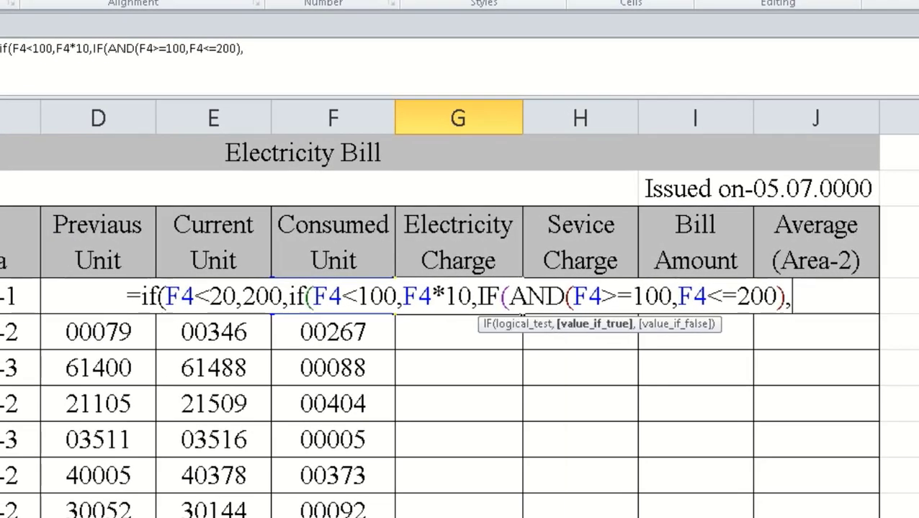
# Set the third IF's true value to F4*12.
pyautogui.write('f')
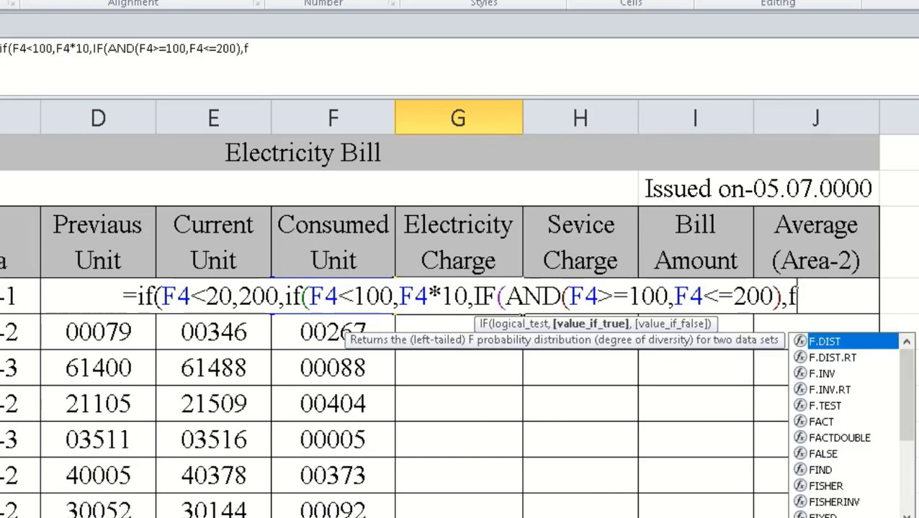
pyautogui.press('BackSpace')
pyautogui.write('F4')
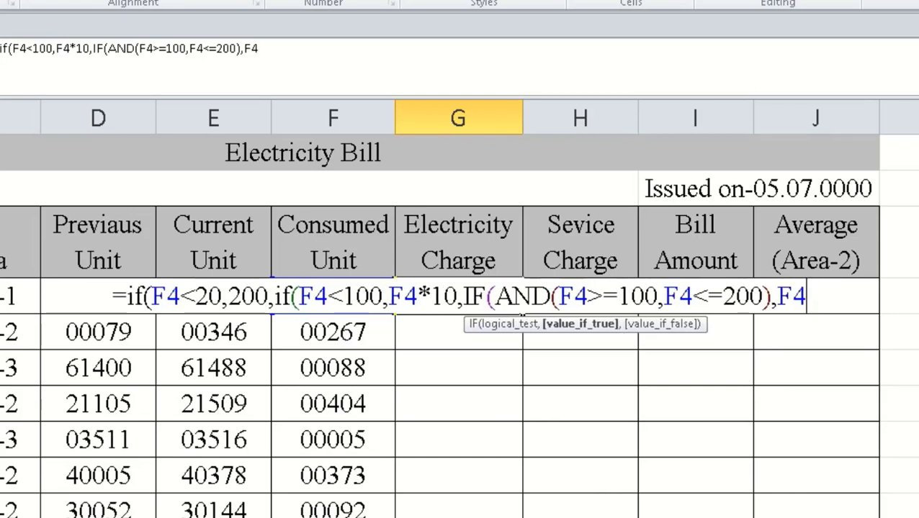
pyautogui.write('*12')
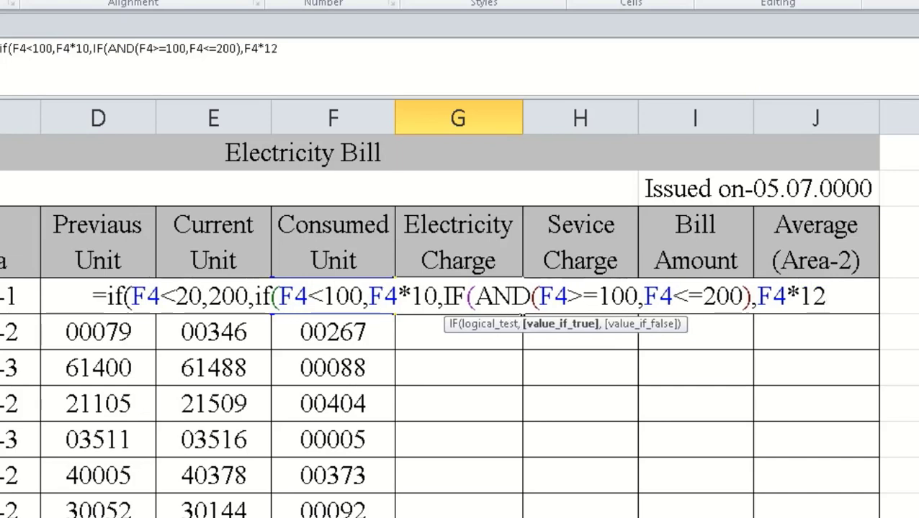
# Nest a fourth IF in the G4 formula returning F4*13 when F4>200, close all four IFs and enter the formula.
pyautogui.write(',IF(')
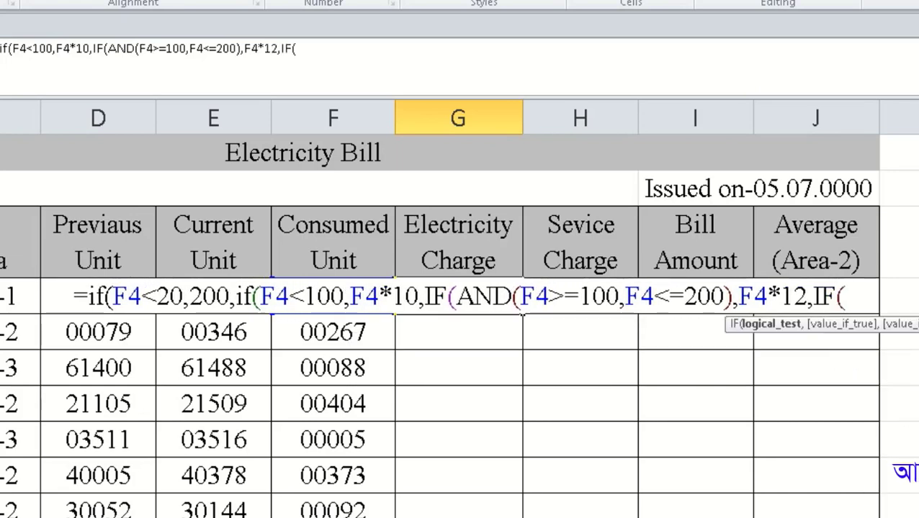
pyautogui.write('F4')
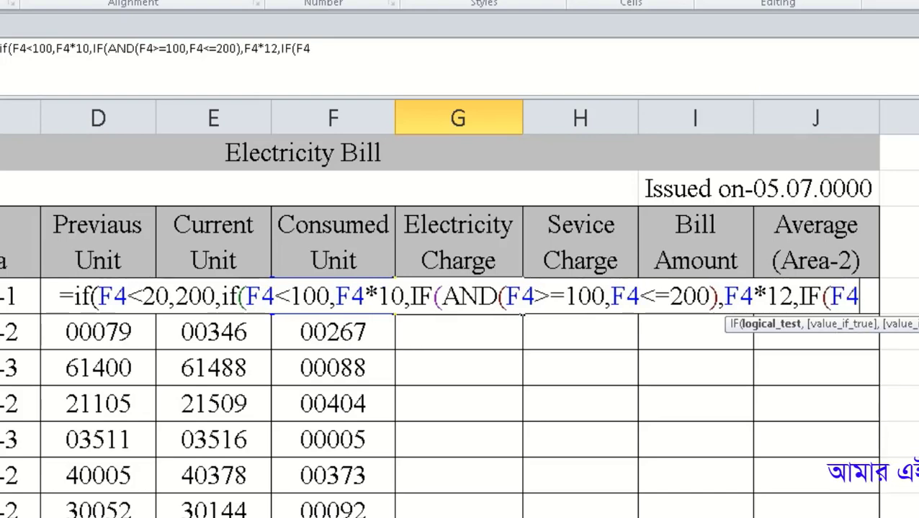
pyautogui.write('>200')
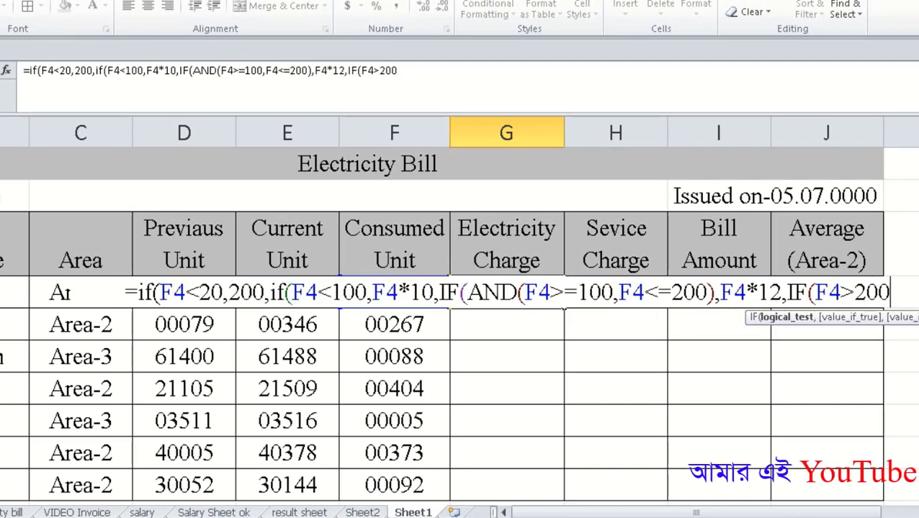
pyautogui.write(',')
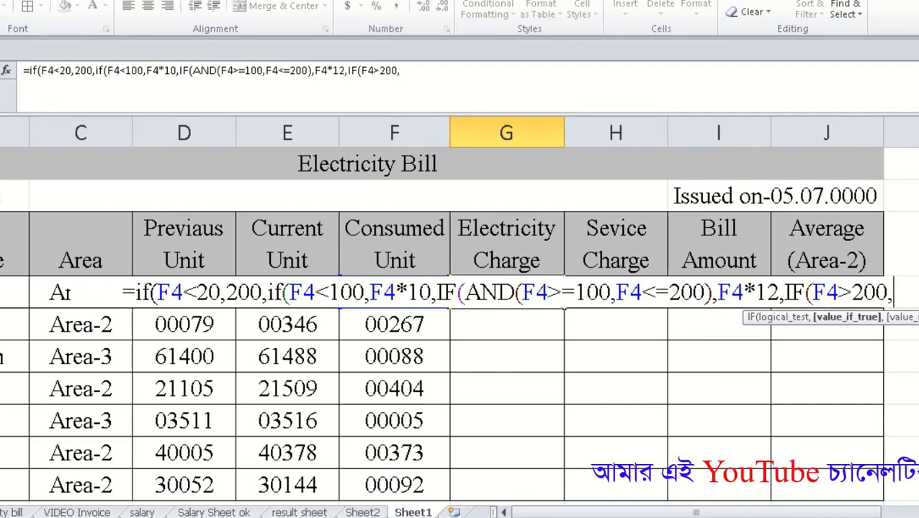
pyautogui.write('F4')
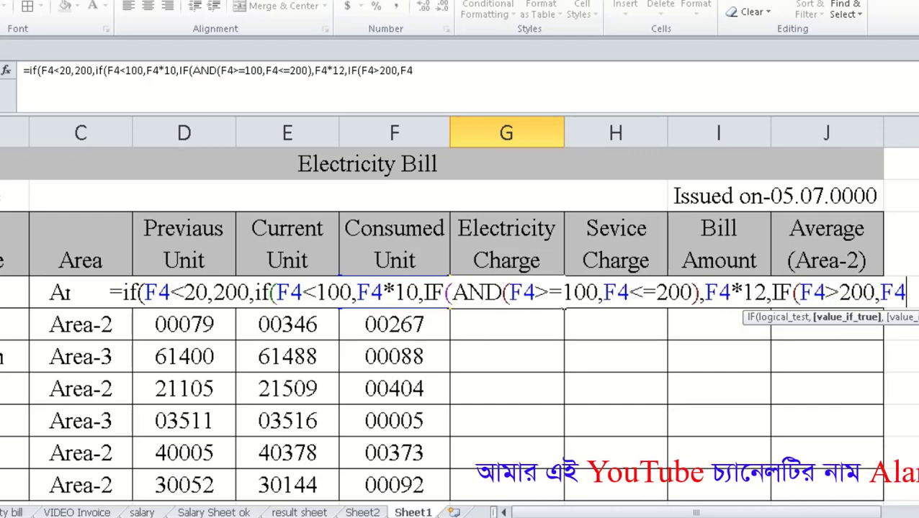
pyautogui.write('*13')
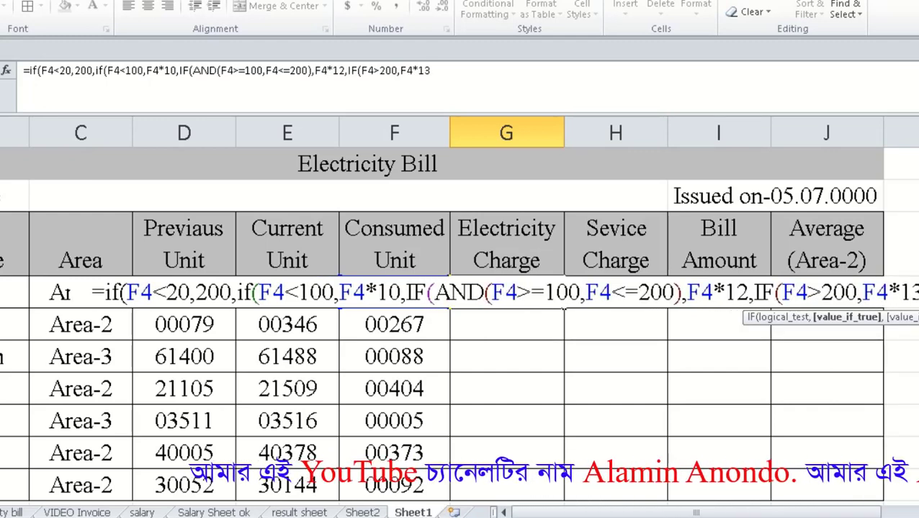
pyautogui.write('))))')
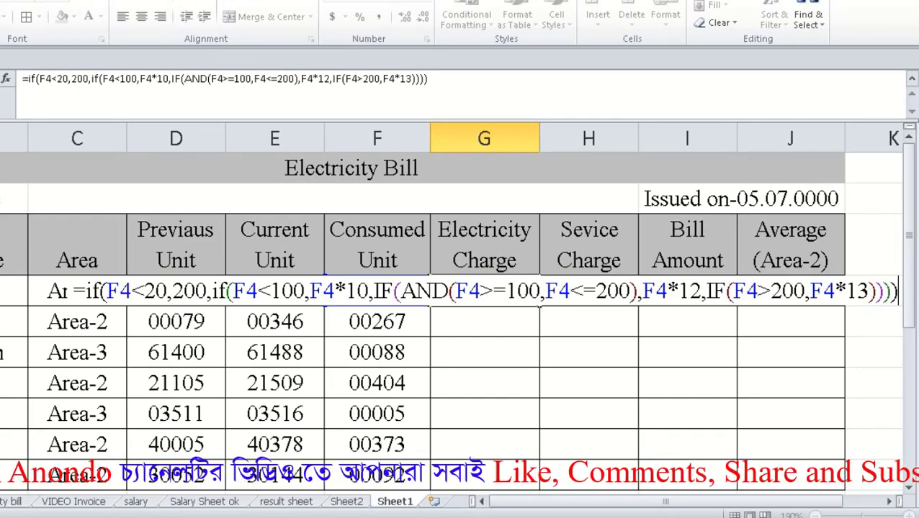
pyautogui.press('Up')
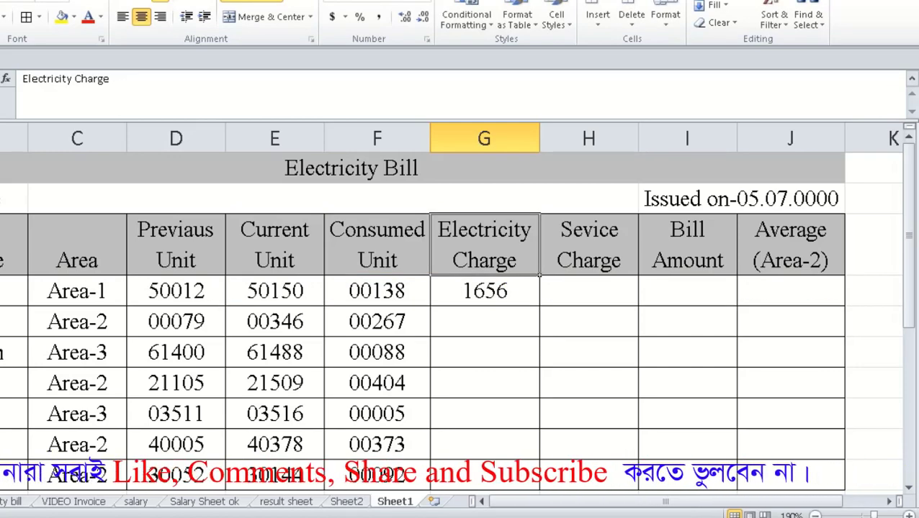
# Compare the G4 formula with the Electricity Charge conditions in the browser's PDF, and fill it down through G10 in Excel.
pyautogui.doubleClick(501, 291)
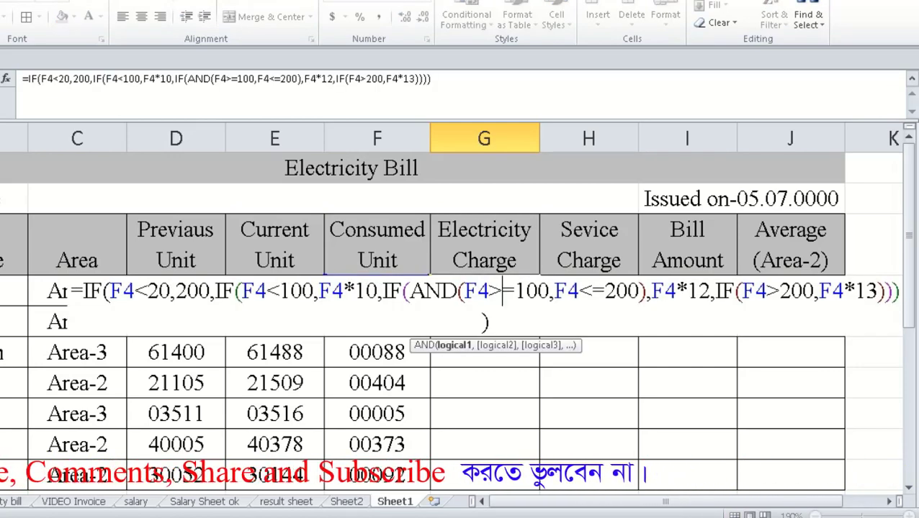
pyautogui.hotkey('alt', 'Tab')
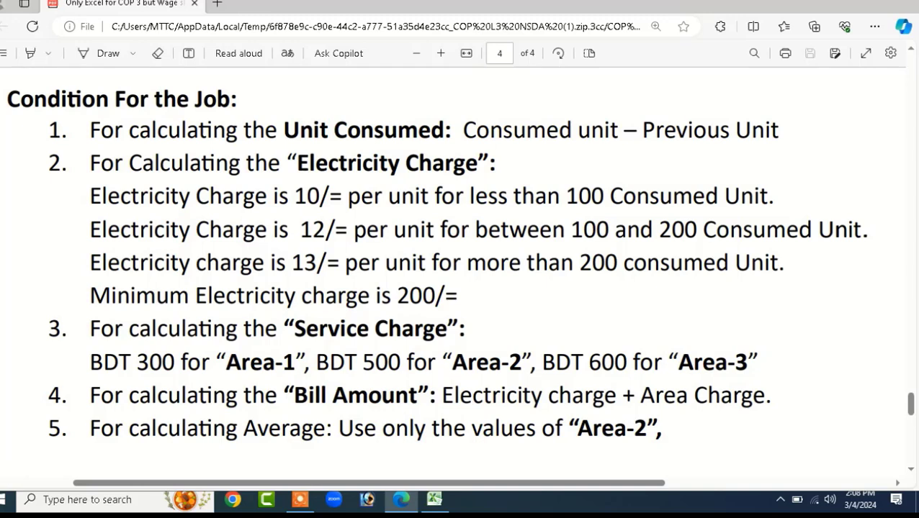
pyautogui.click(434, 500)
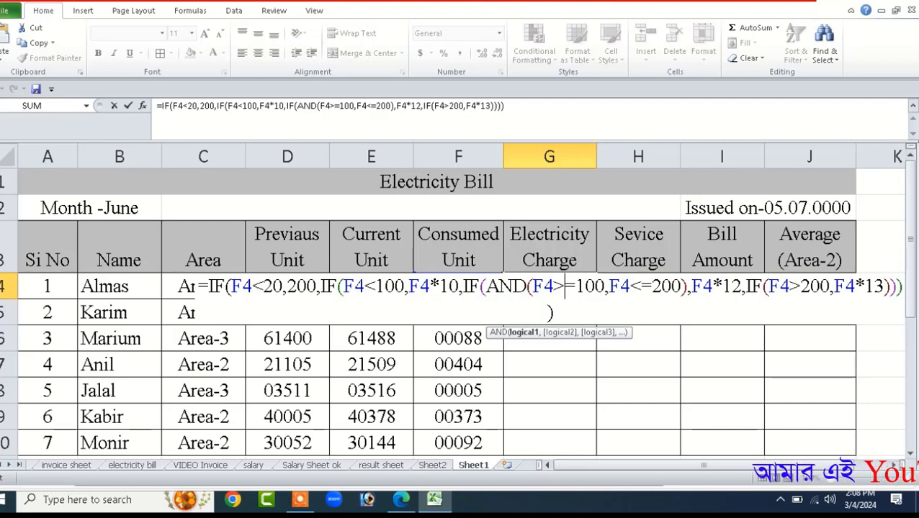
pyautogui.press('Return')
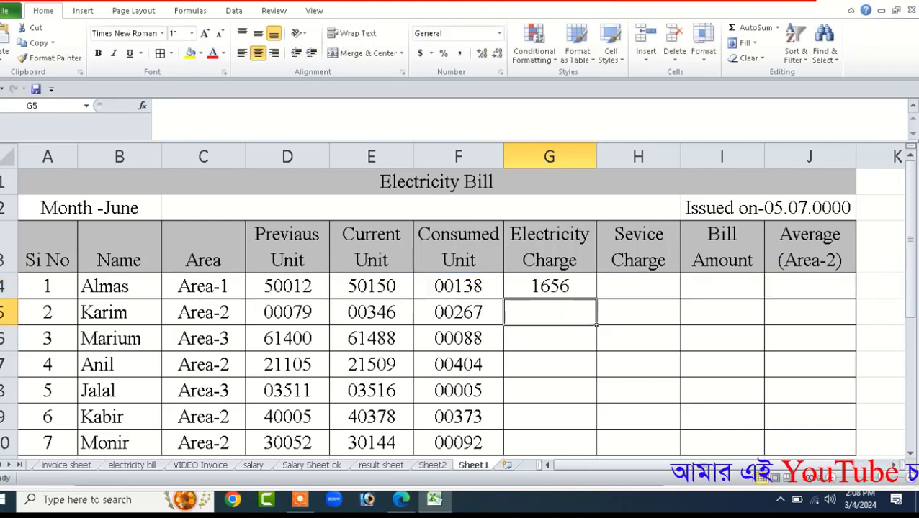
pyautogui.press('Up')
pyautogui.scroll(-1, 458, 311)
pyautogui.scroll(1, 458, 311)
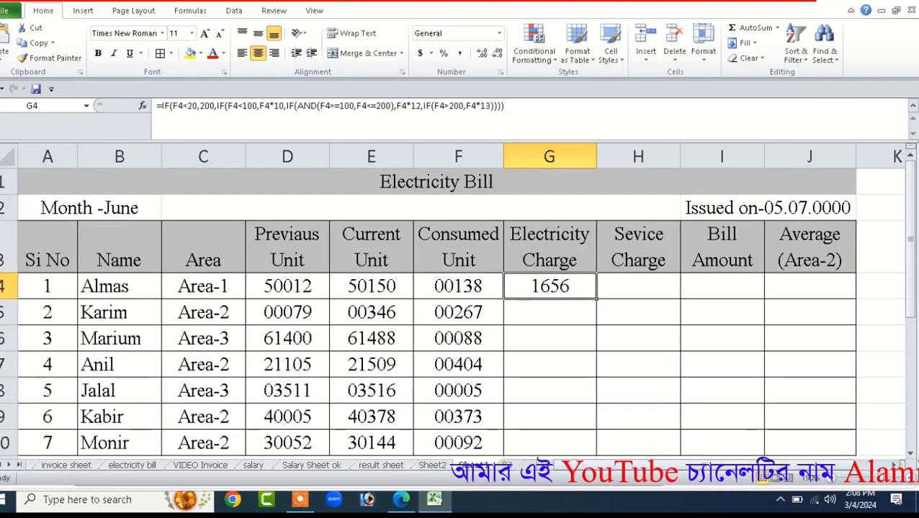
pyautogui.moveTo(596, 299); pyautogui.dragTo(597, 443)
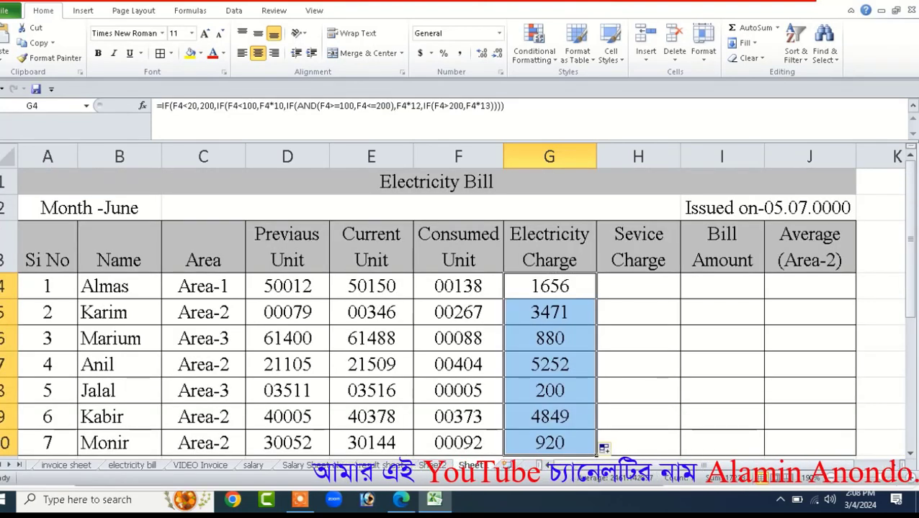
pyautogui.scroll(-1, 457, 311)
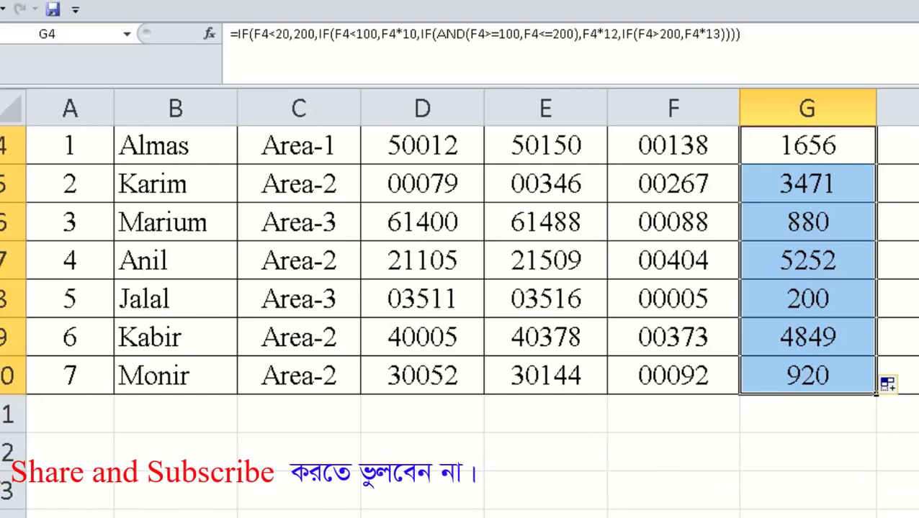
pyautogui.scroll(1, 459, 288)
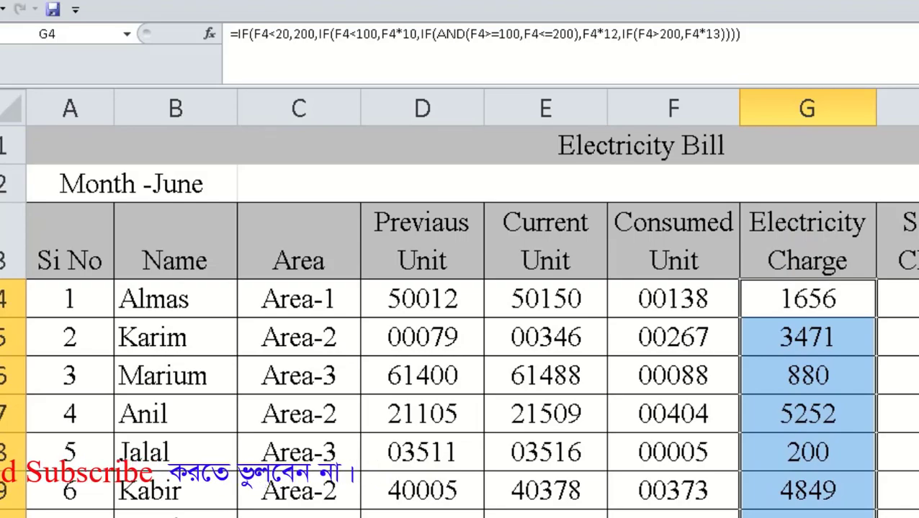
# Recheck the PDF conditions and G4, and remove IF(F5<20,200, from the G5 formula, accepting the suggested bracket correction.
pyautogui.hotkey('alt', 'Tab')
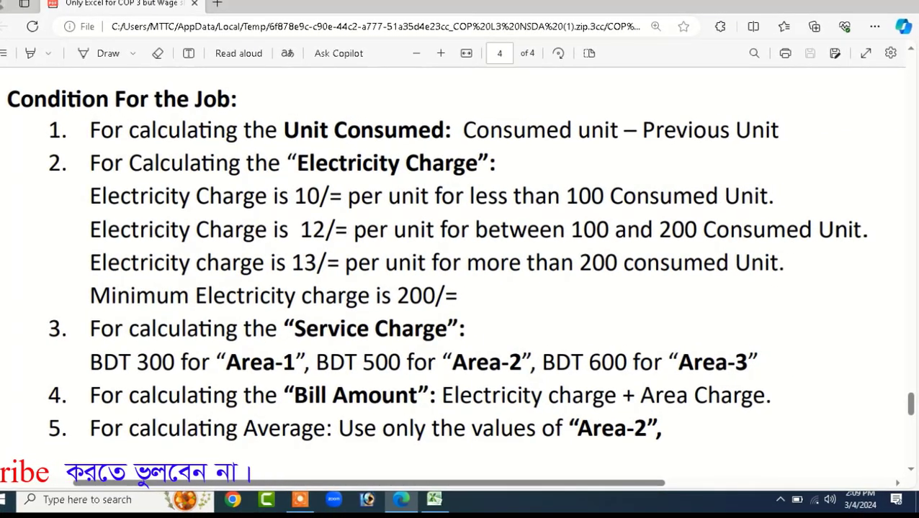
pyautogui.hotkey('alt', 'Tab')
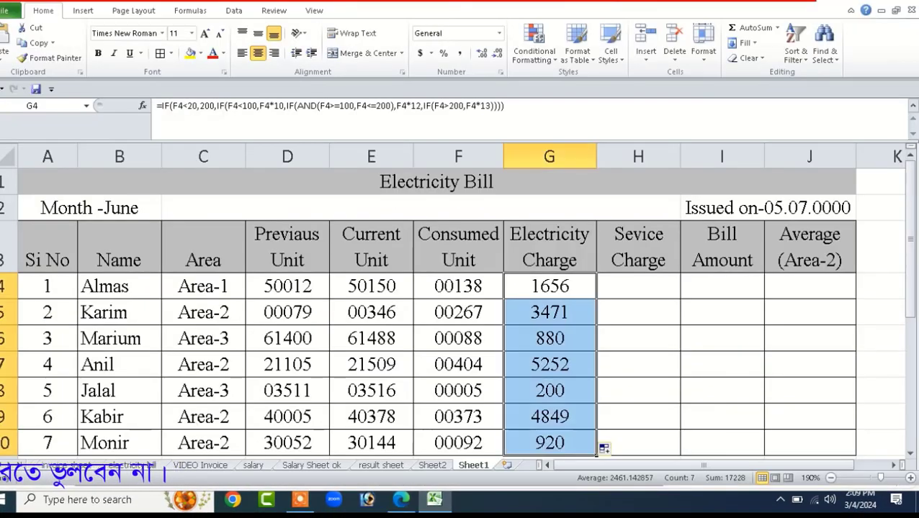
pyautogui.doubleClick(553, 286)
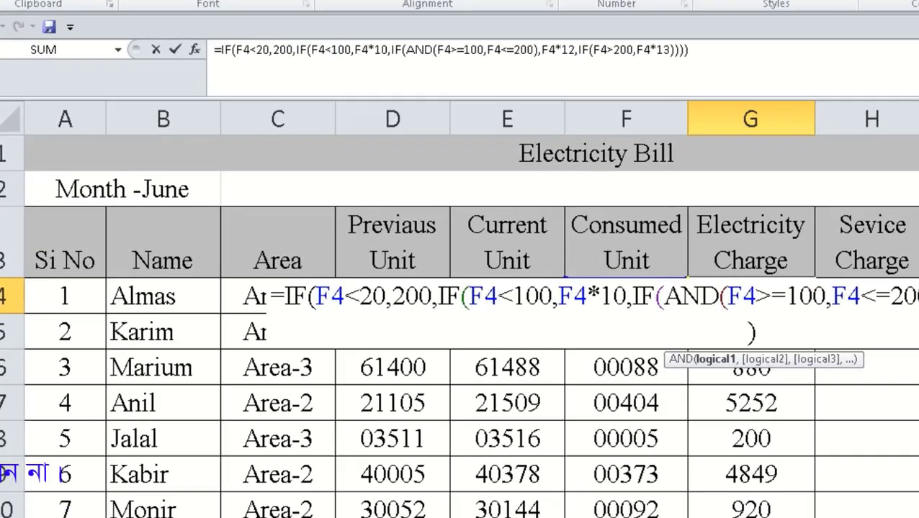
pyautogui.click(316, 286)
pyautogui.press('Return')
pyautogui.press('F2')
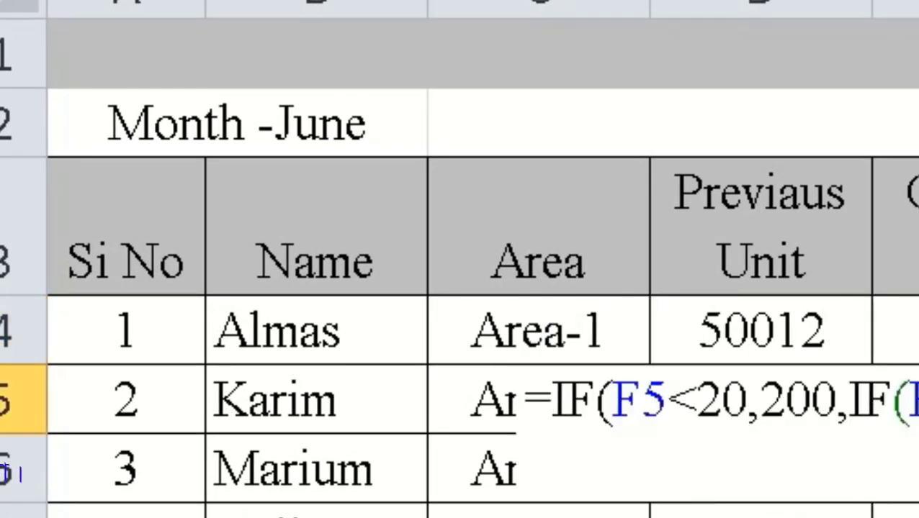
pyautogui.moveTo(847, 400); pyautogui.dragTo(553, 400)
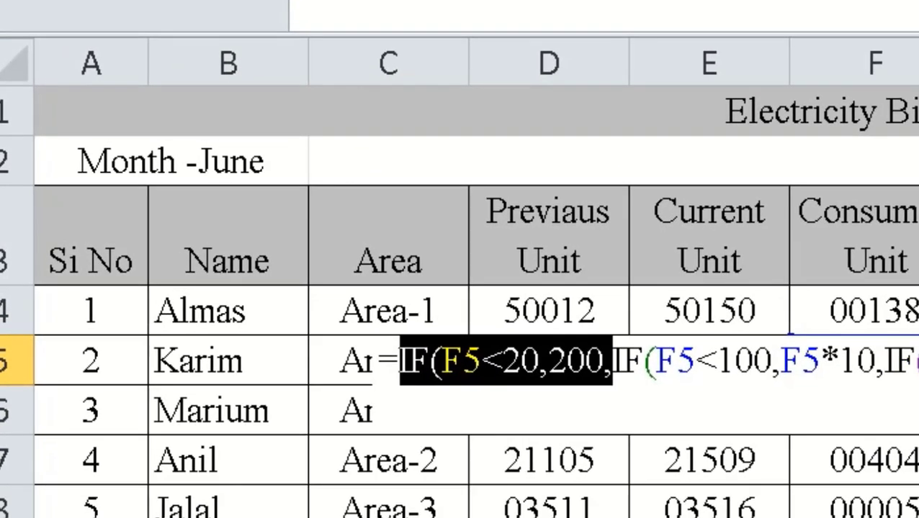
pyautogui.press('Delete')
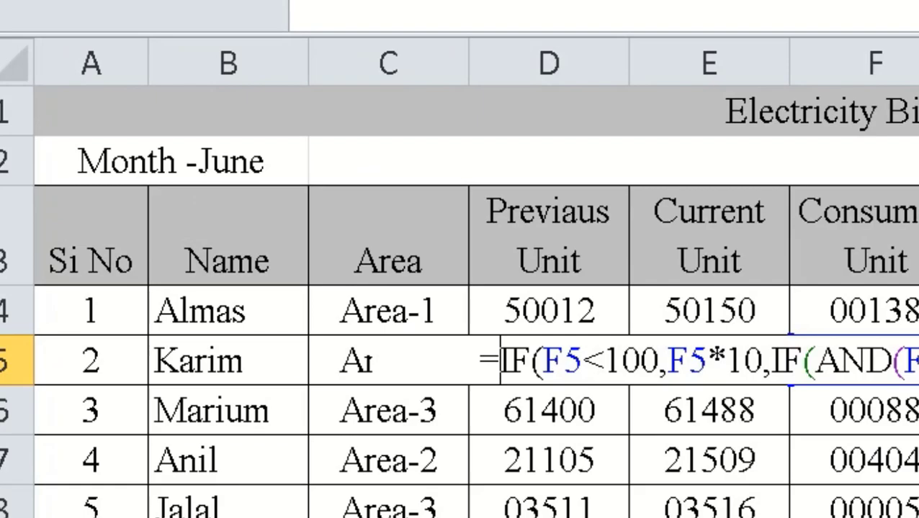
pyautogui.press('Return')
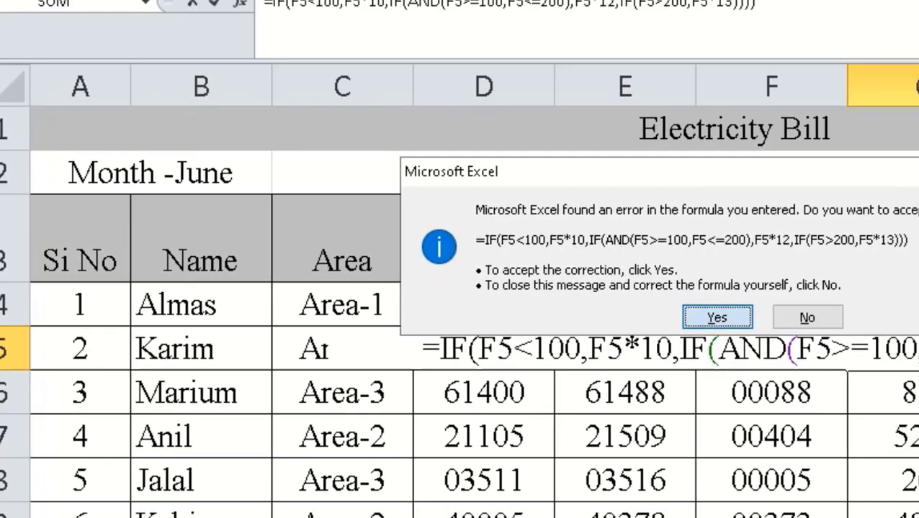
pyautogui.press('Return')
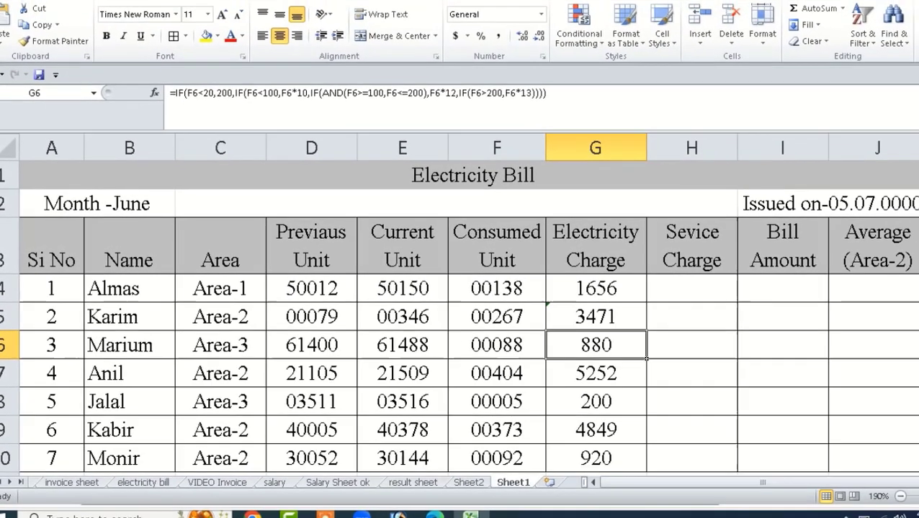
# Try filling the shortened G5 formula down through G8, undo the fill and review the G4 formula.
pyautogui.press('Up')
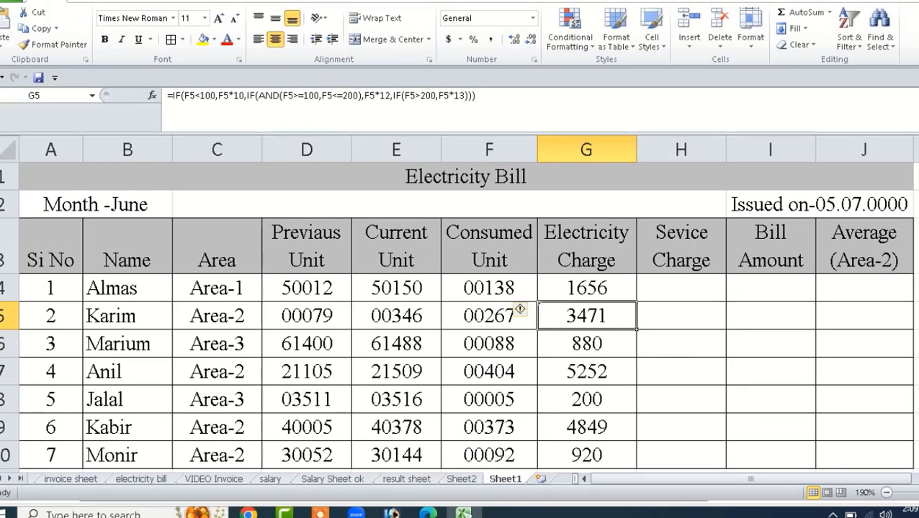
pyautogui.moveTo(636, 329); pyautogui.dragTo(627, 408)
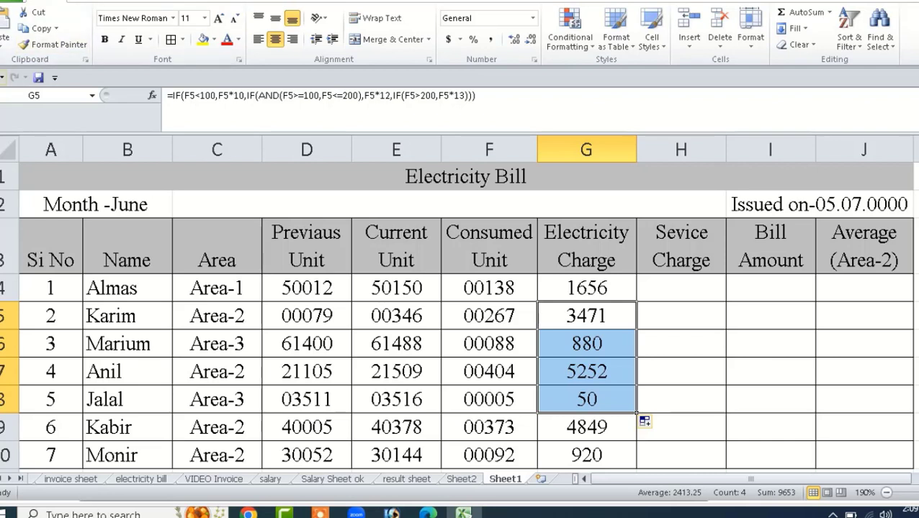
pyautogui.hotkey('ctrl', 'z')
pyautogui.doubleClick(602, 288)
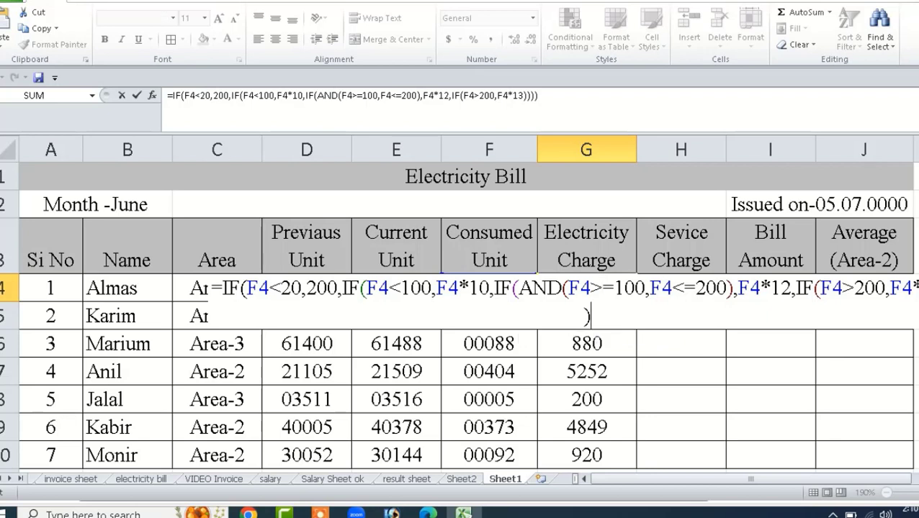
pyautogui.press('Return')
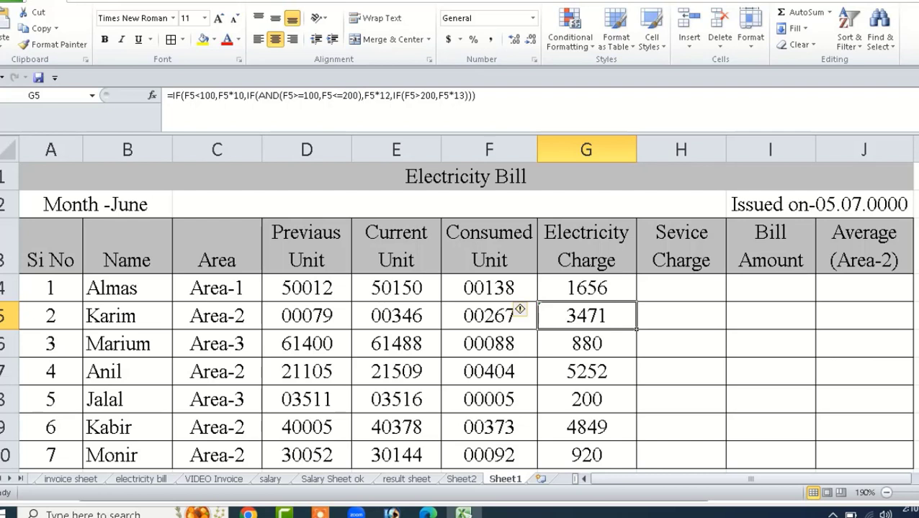
# Check the Service Charge conditions in the browser's PDF, and begin the H4 formula in Excel with =IF(C4="Area-1",300,.
pyautogui.click(681, 288)
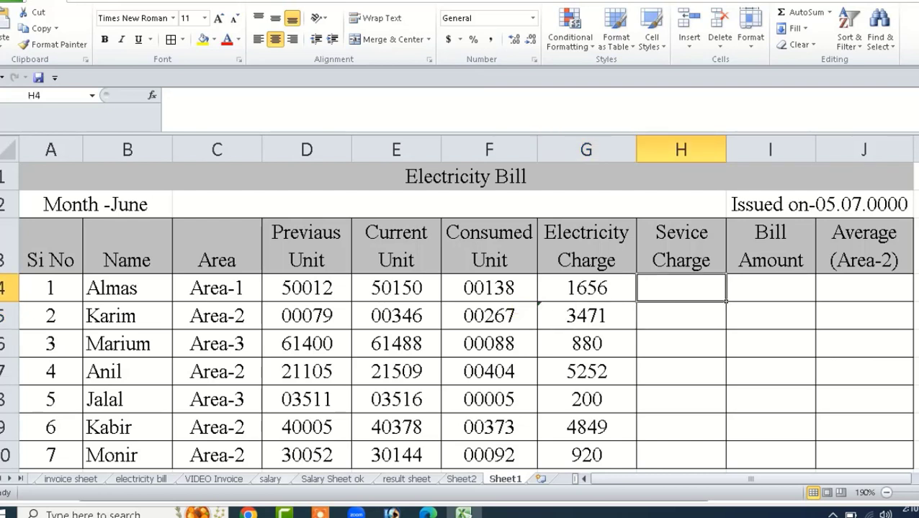
pyautogui.click(428, 514)
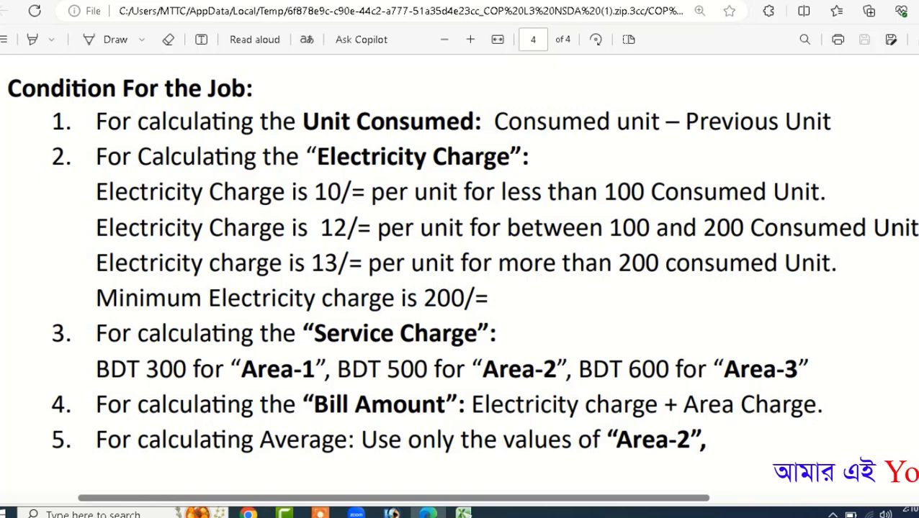
pyautogui.click(465, 513)
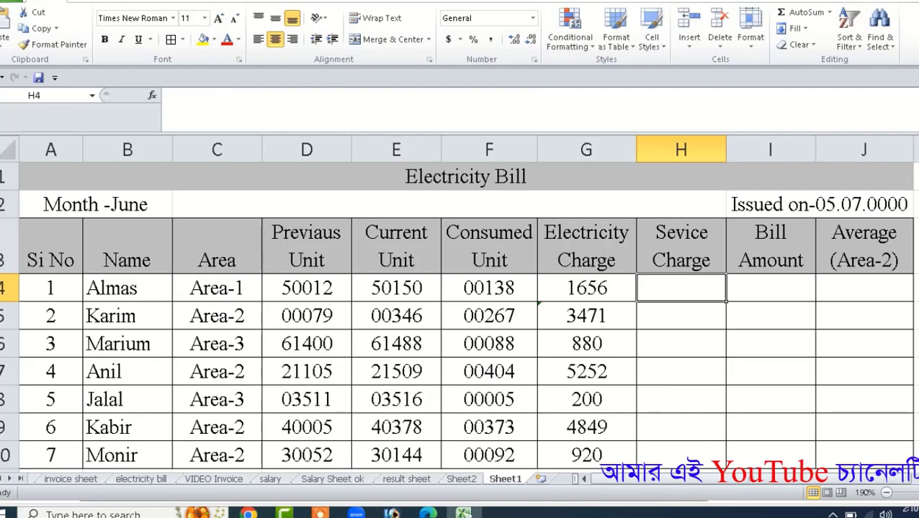
pyautogui.write('=IF')
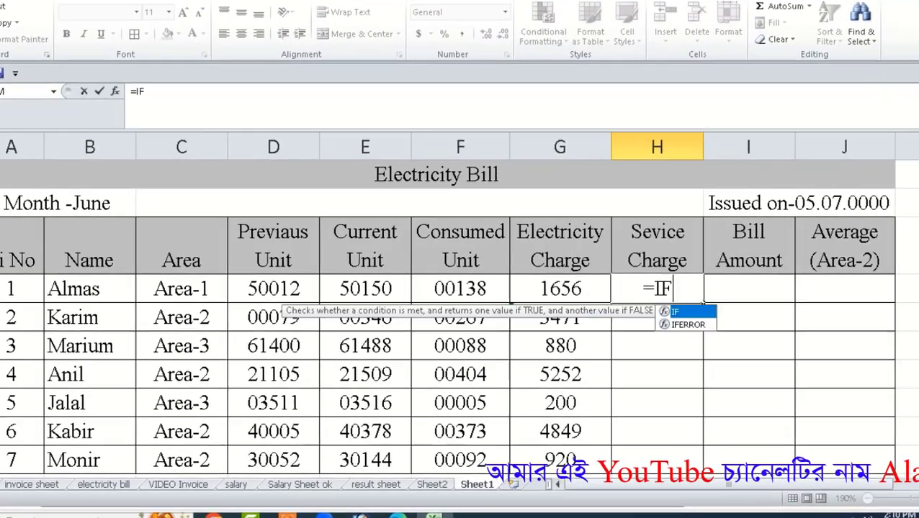
pyautogui.write('(')
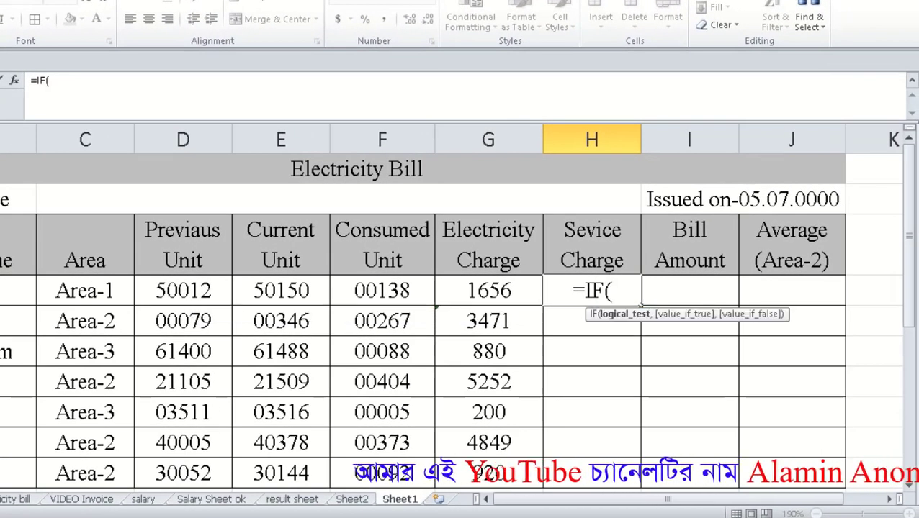
pyautogui.click(85, 291)
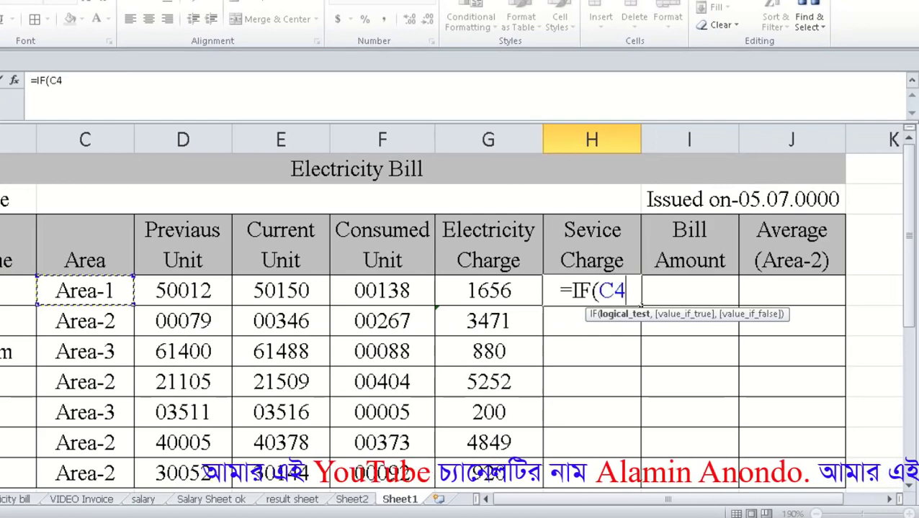
pyautogui.write('="')
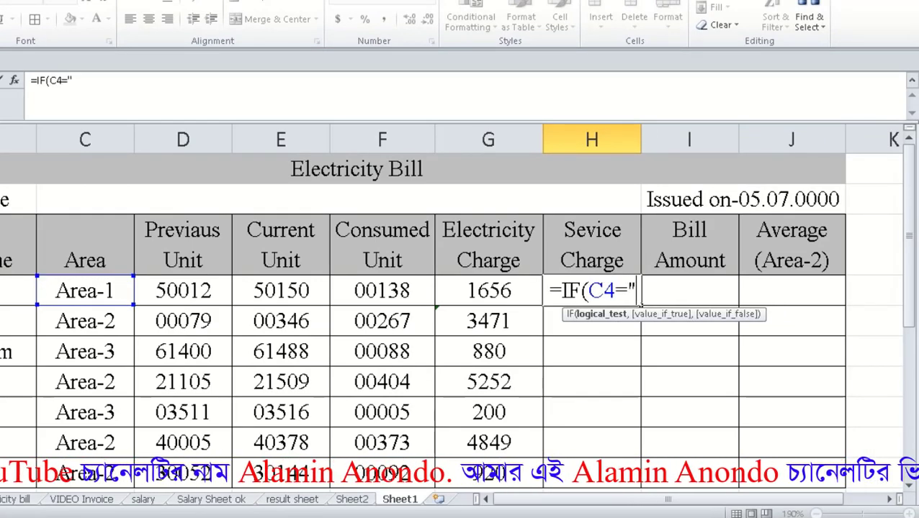
pyautogui.write('Are')
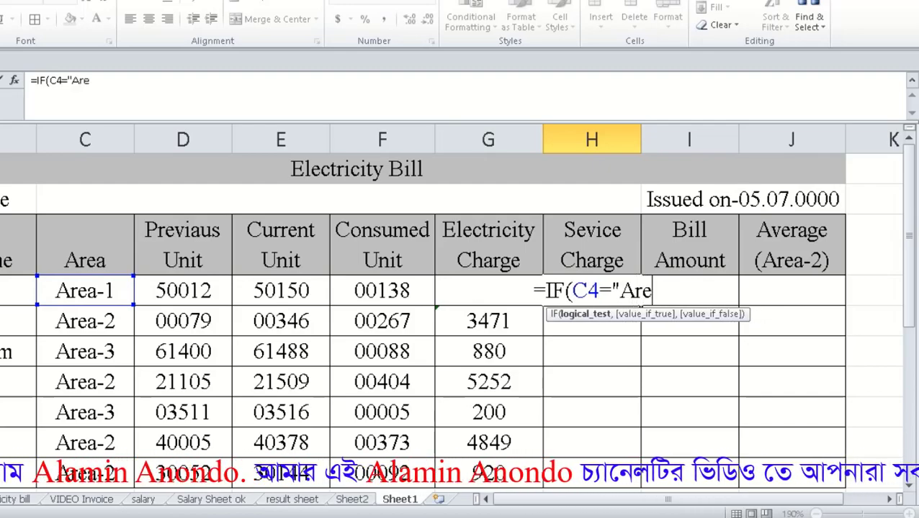
pyautogui.write('a-1')
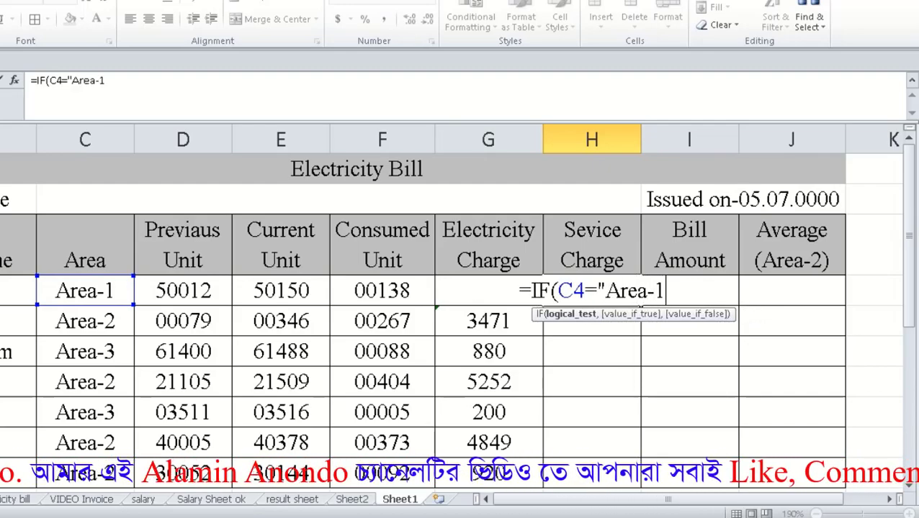
pyautogui.write('"')
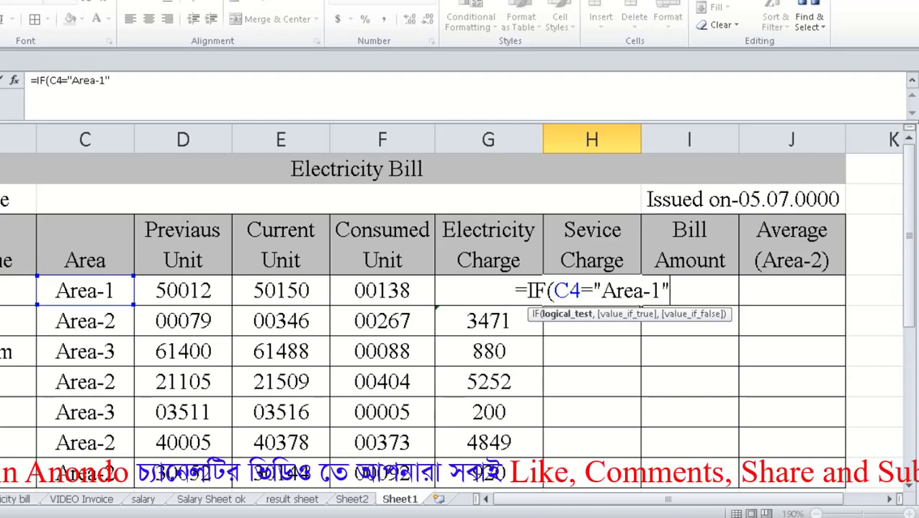
pyautogui.write(',300')
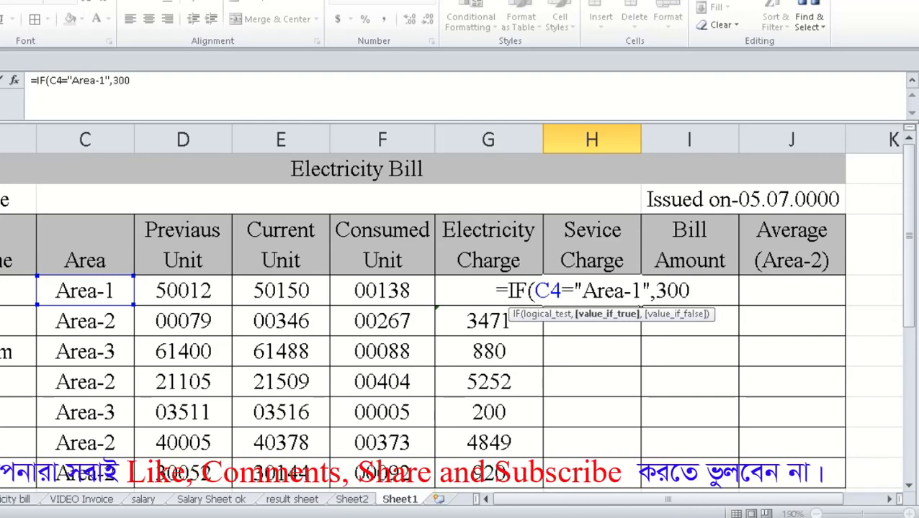
pyautogui.write(',')
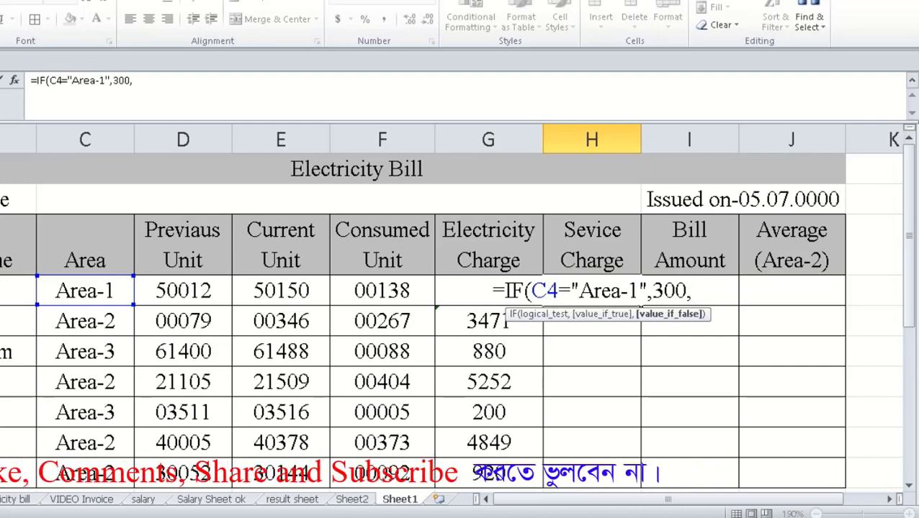
# Copy the IF(C4="Area-1",300, segment of the H4 formula and append it twice at the formula's end.
pyautogui.hotkey('shift', 'Left')
pyautogui.hotkey('shift', 'Left')
pyautogui.hotkey('shift', 'Left')
pyautogui.hotkey('shift', 'Left')
pyautogui.hotkey('shift', 'Left')
pyautogui.hotkey('shift', 'Left')
pyautogui.hotkey('shift', 'Left')
pyautogui.hotkey('shift', 'Left')
pyautogui.hotkey('shift', 'Left')
pyautogui.hotkey('shift', 'Left')
pyautogui.hotkey('shift', 'Left')
pyautogui.hotkey('shift', 'Left')
pyautogui.hotkey('shift', 'Left')
pyautogui.hotkey('shift', 'Left')
pyautogui.hotkey('shift', 'Left')
pyautogui.hotkey('shift', 'Left')
pyautogui.hotkey('shift', 'Left')
pyautogui.hotkey('shift', 'Left')
pyautogui.hotkey('shift', 'Left')
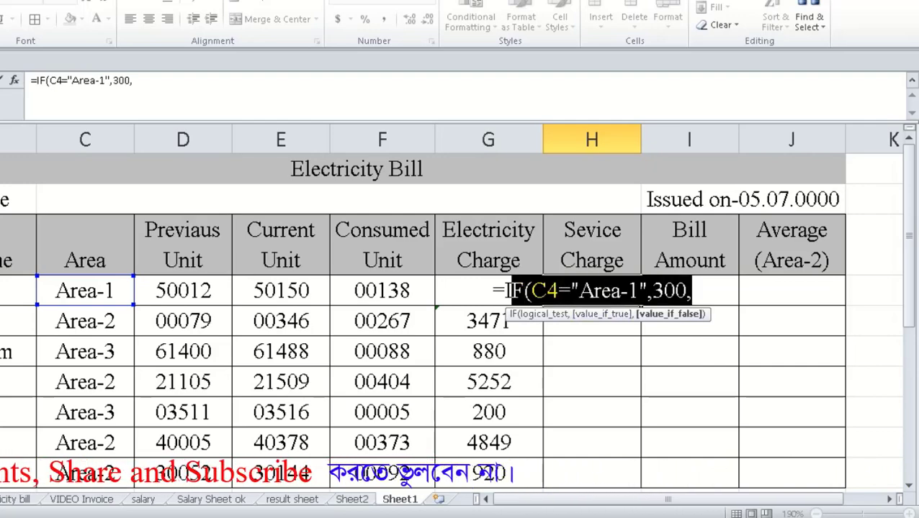
pyautogui.hotkey('ctrl', 'c')
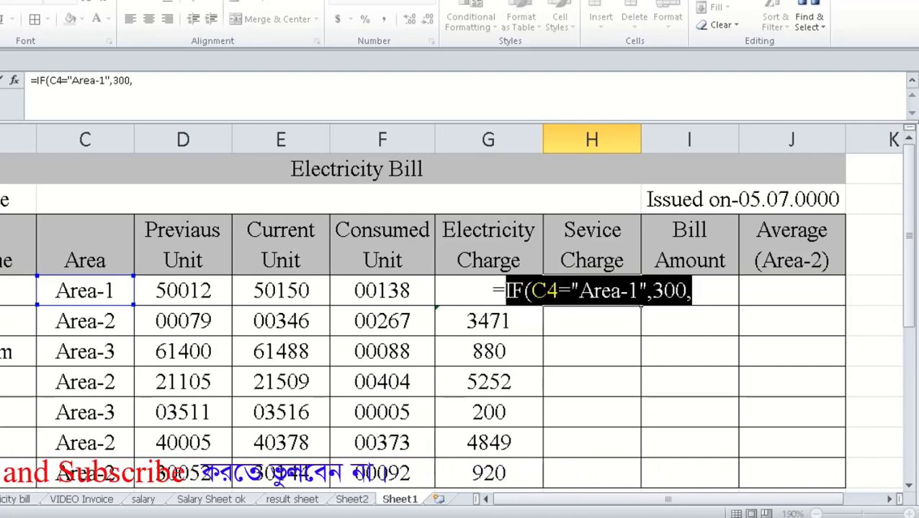
pyautogui.press('End')
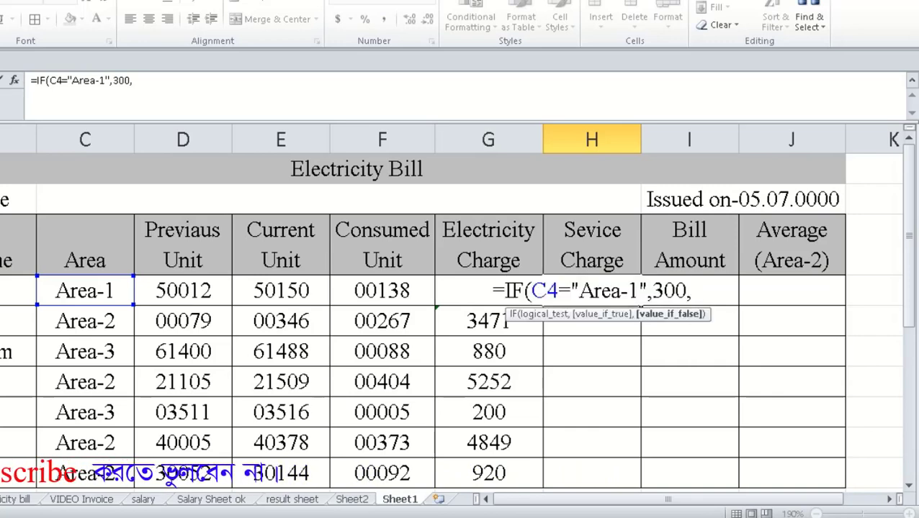
pyautogui.hotkey('ctrl', 'v')
pyautogui.hotkey('ctrl', 'v')
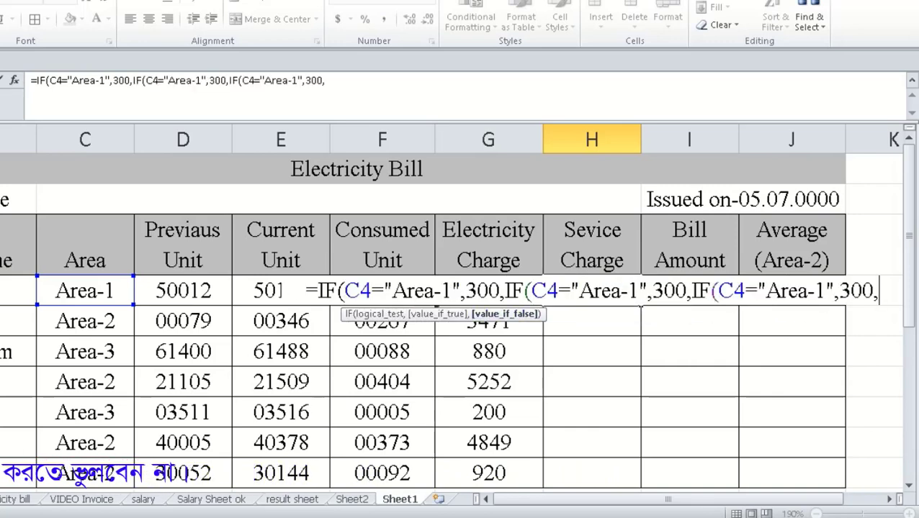
# Change the second IF in the H4 formula to test for "Area-2" and return 500.
pyautogui.click(638, 291)
pyautogui.press('BackSpace')
pyautogui.write('2')
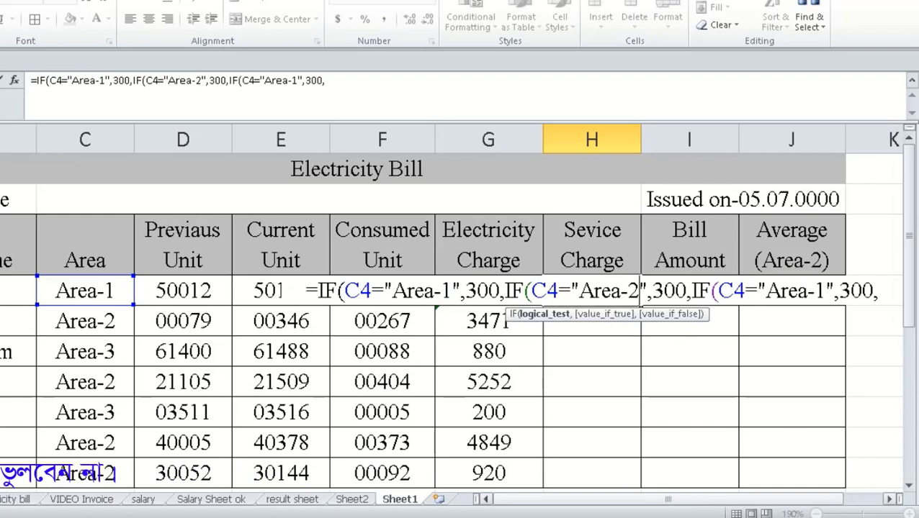
pyautogui.click(663, 290)
pyautogui.press('BackSpace')
pyautogui.write('5')
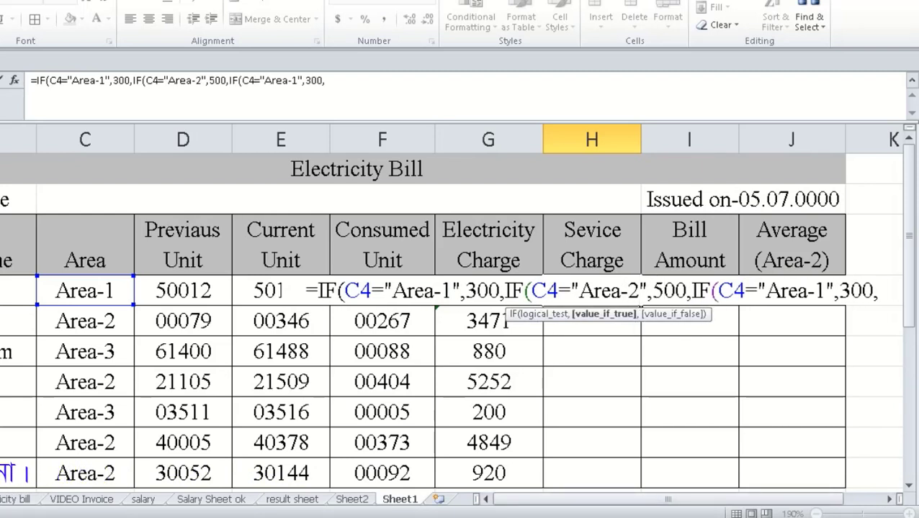
# Change the third IF in the H4 formula to test for "Area-3" and return 600.
pyautogui.click(823, 290)
pyautogui.press('BackSpace')
pyautogui.write('3')
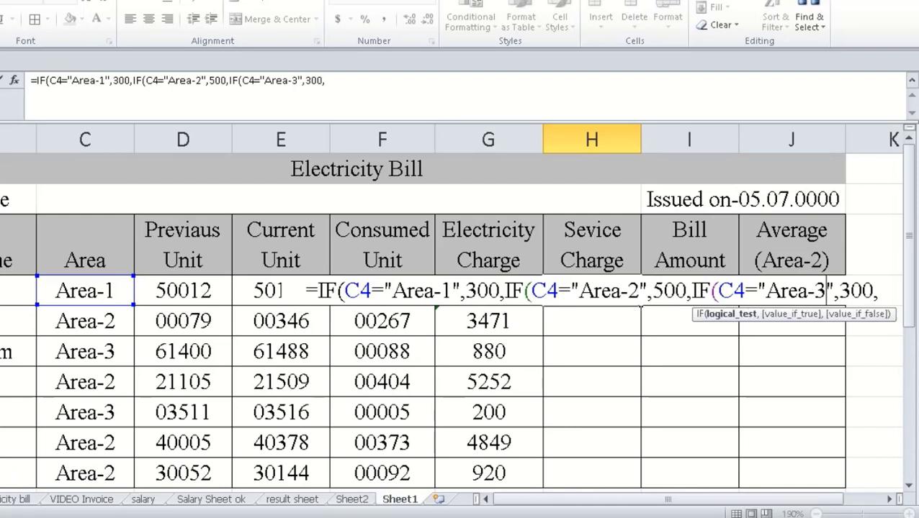
pyautogui.click(852, 291)
pyautogui.press('BackSpace')
pyautogui.write('6')
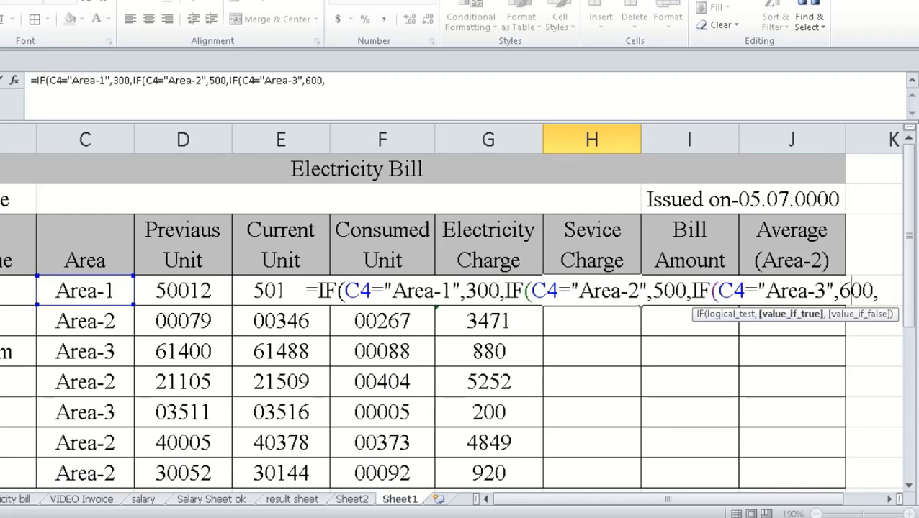
# Remove the trailing comma from the H4 formula, close all three IFs with brackets and enter it.
pyautogui.click(877, 291)
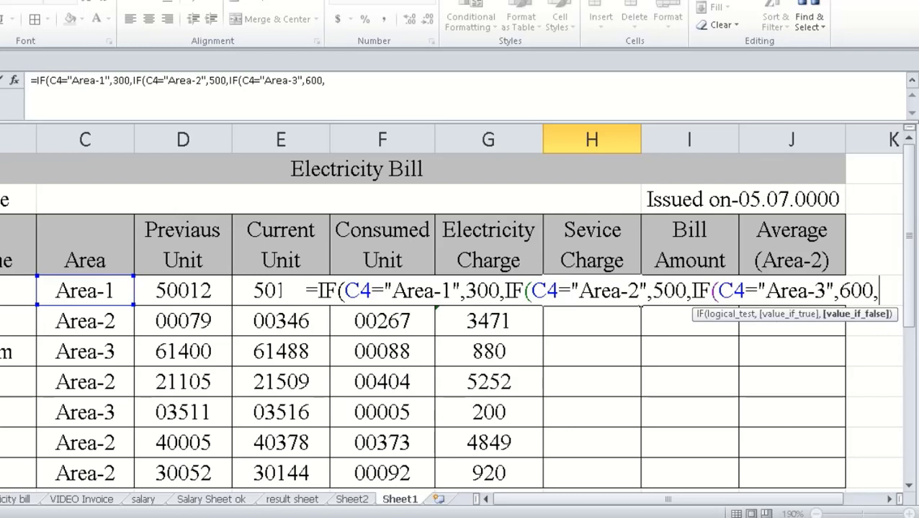
pyautogui.press('BackSpace')
pyautogui.write(')))')
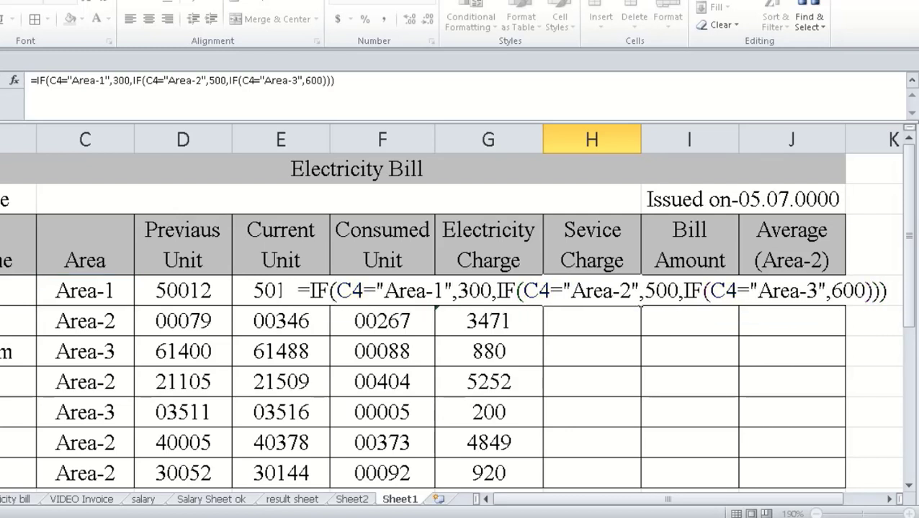
pyautogui.press('Return')
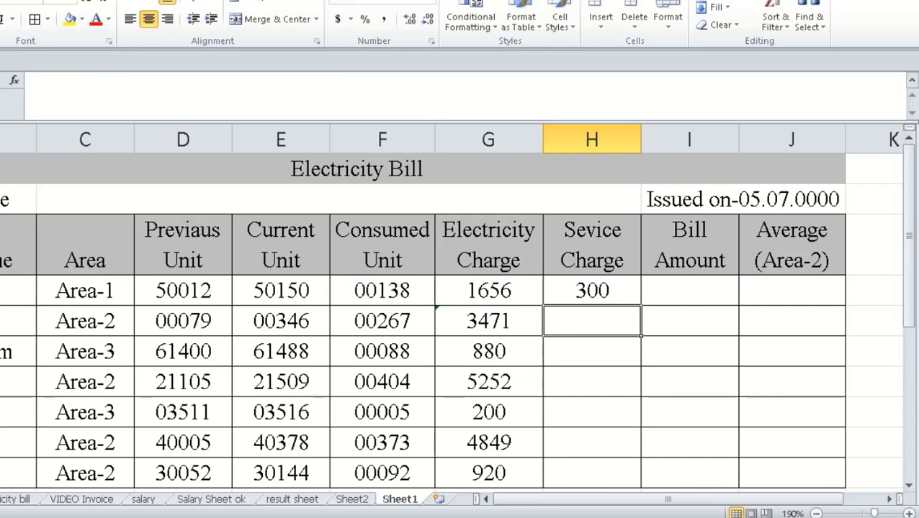
# Fill the H4 service charge formula down through H10.
pyautogui.click(591, 291)
pyautogui.moveTo(640, 305); pyautogui.dragTo(640, 478)
pyautogui.scroll(-1, 460, 324)
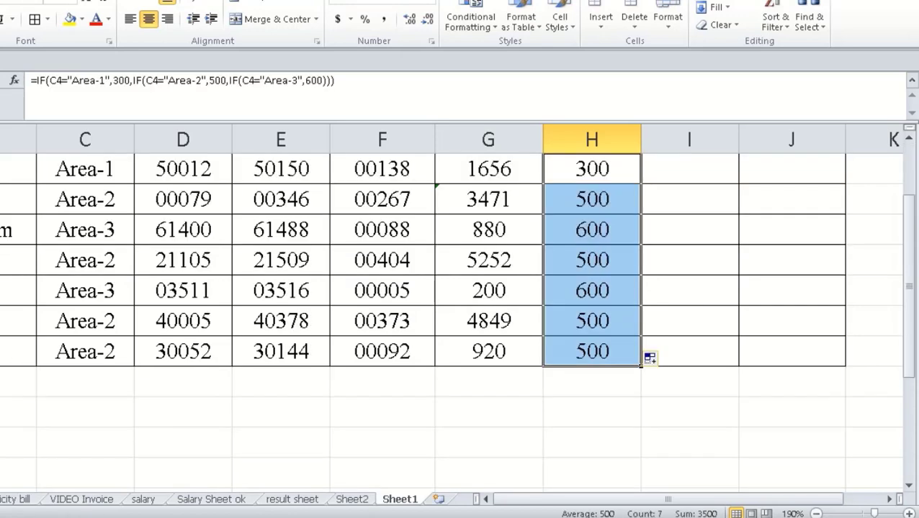
pyautogui.scroll(1, 461, 324)
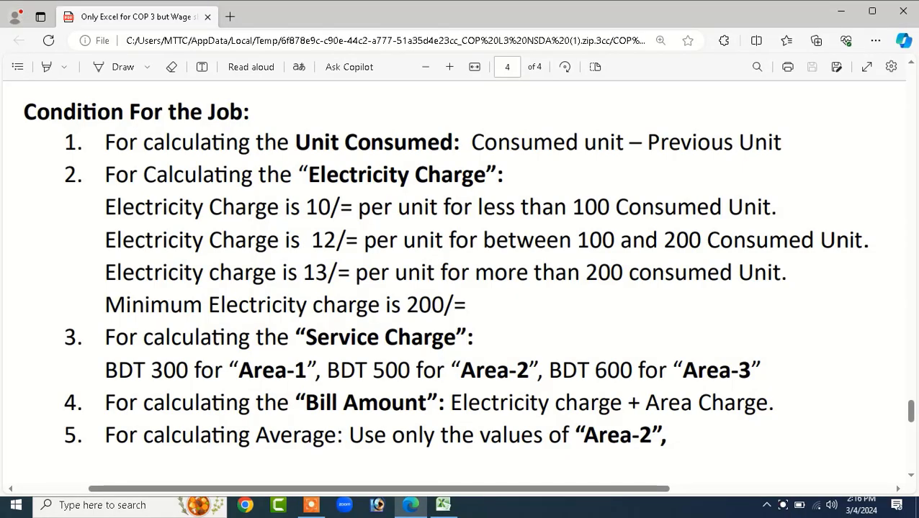
# Check the Bill Amount condition in the browser's PDF, and enter =G4+H4 in I4 in Excel.
pyautogui.click(443, 505)
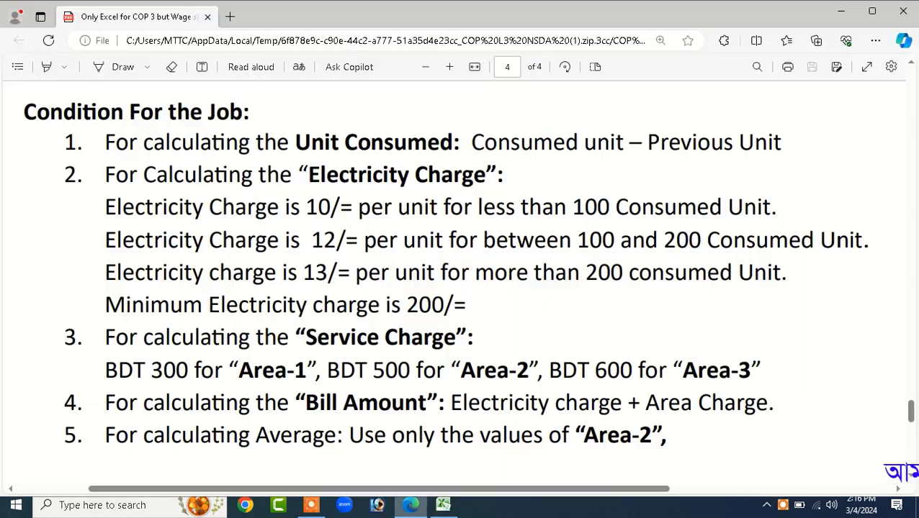
pyautogui.click(410, 505)
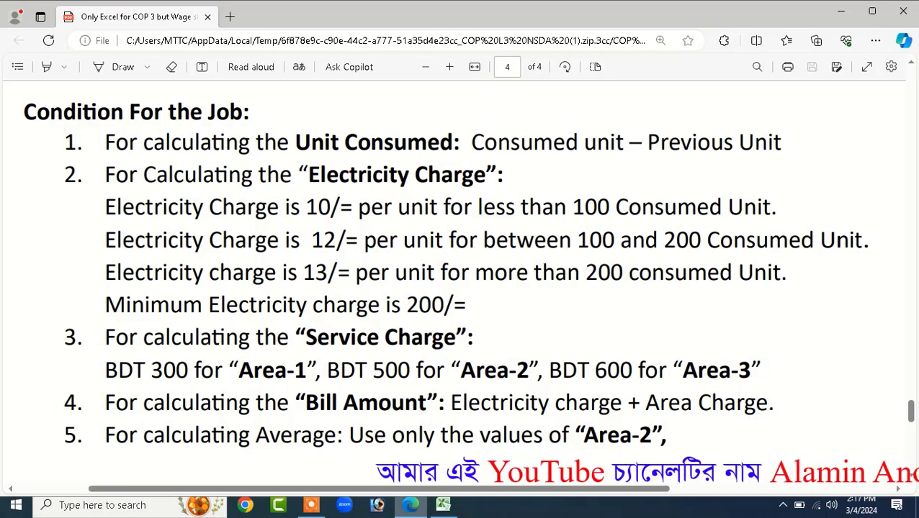
pyautogui.click(443, 505)
pyautogui.click(709, 287)
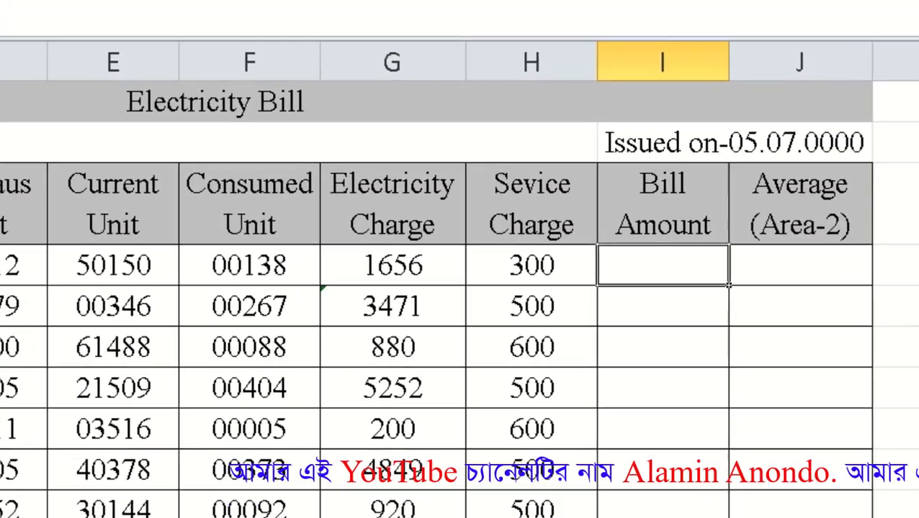
pyautogui.write('=')
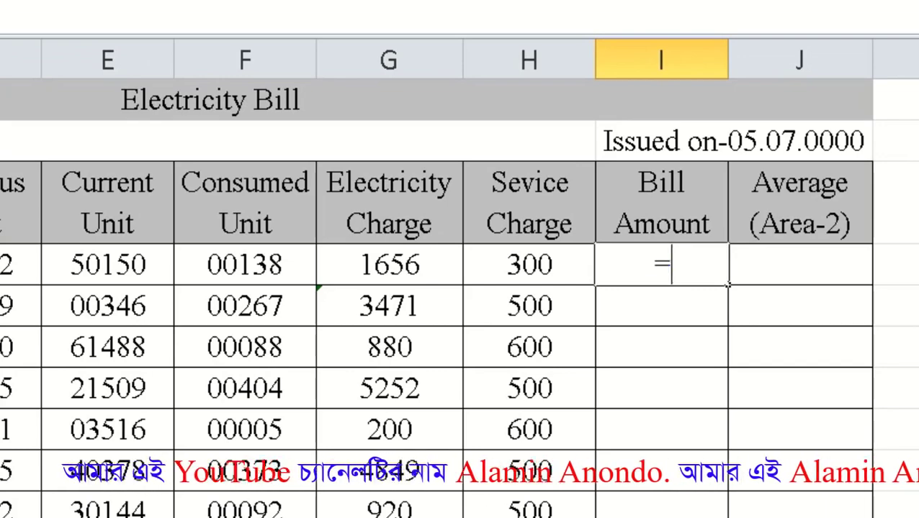
pyautogui.click(388, 265)
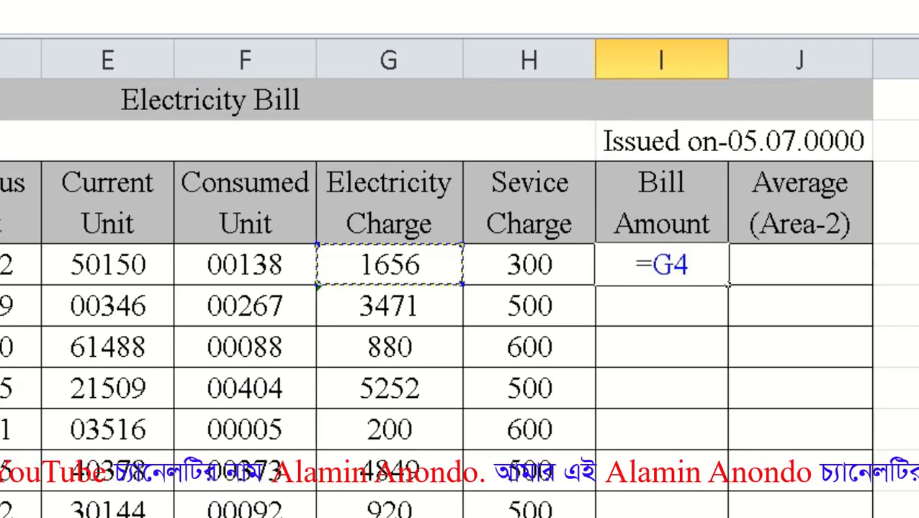
pyautogui.write('+')
pyautogui.click(529, 265)
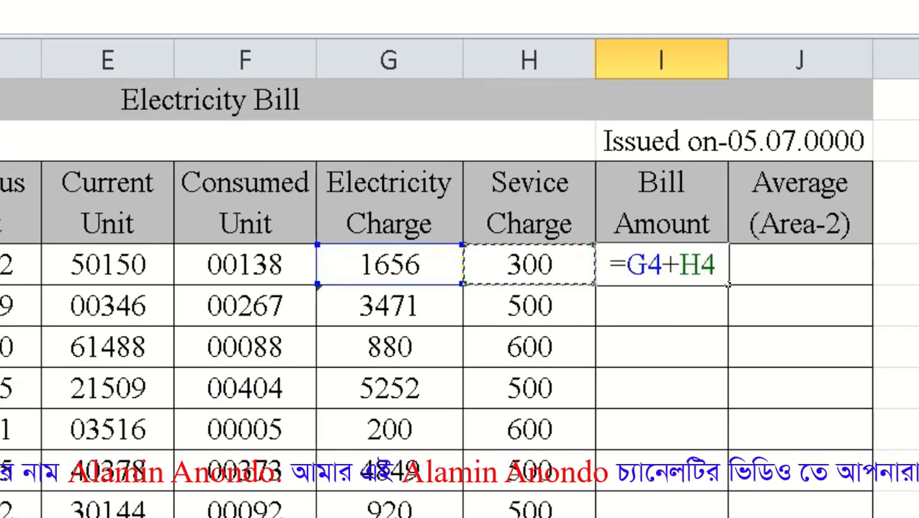
pyautogui.press('Return')
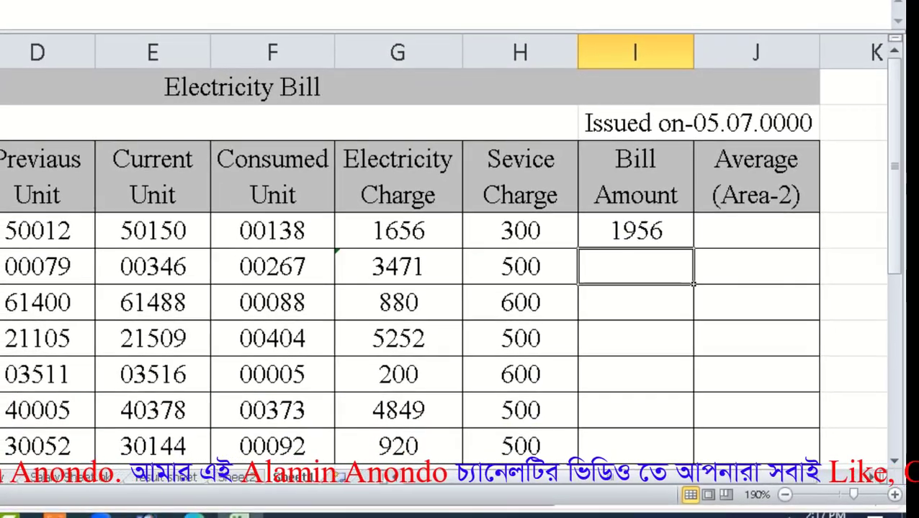
# Fill the I4 bill amount formula down through I10, and switch to the browser's PDF to read the Average condition.
pyautogui.click(635, 232)
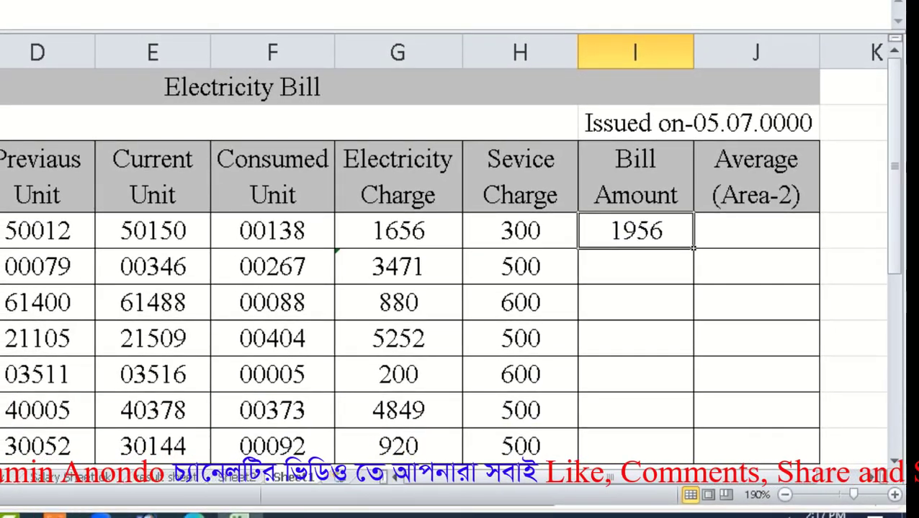
pyautogui.moveTo(693, 247); pyautogui.dragTo(691, 459)
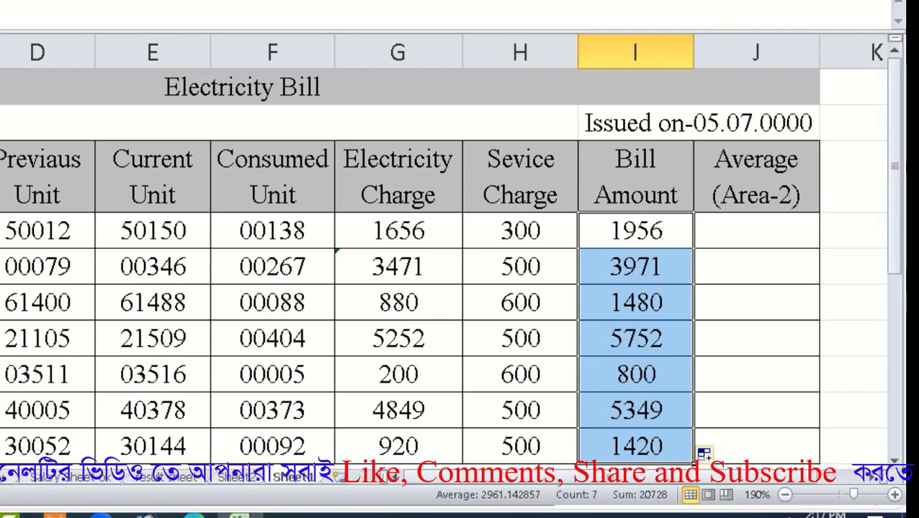
pyautogui.hotkey('alt', 'Tab')
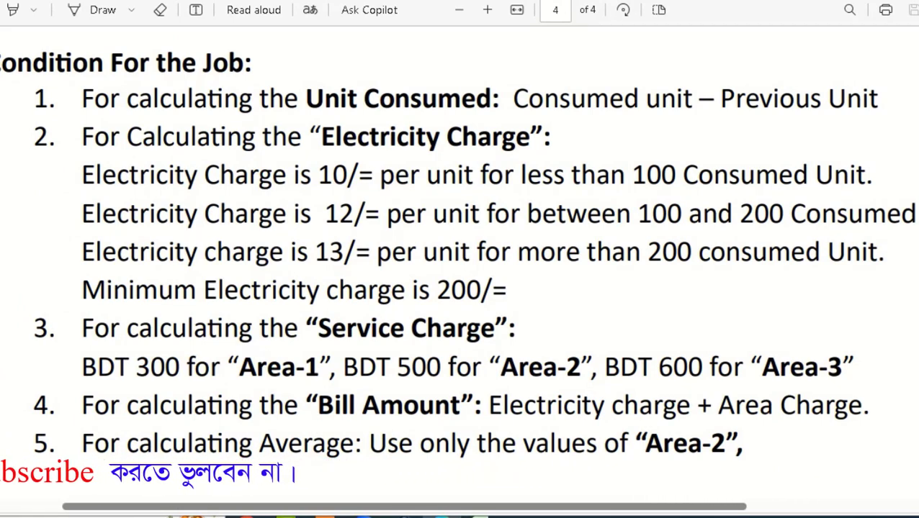
# Return to Excel and enter =AVERAGE(I5,I7,I9,I10) in J4 to average the Area-2 bill amounts.
pyautogui.hotkey('alt', 'Tab')
pyautogui.click(757, 183)
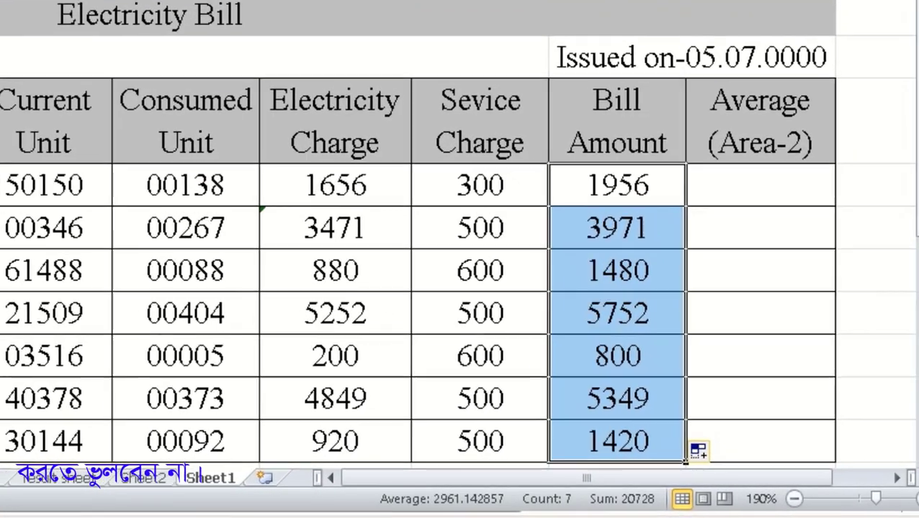
pyautogui.write('=average')
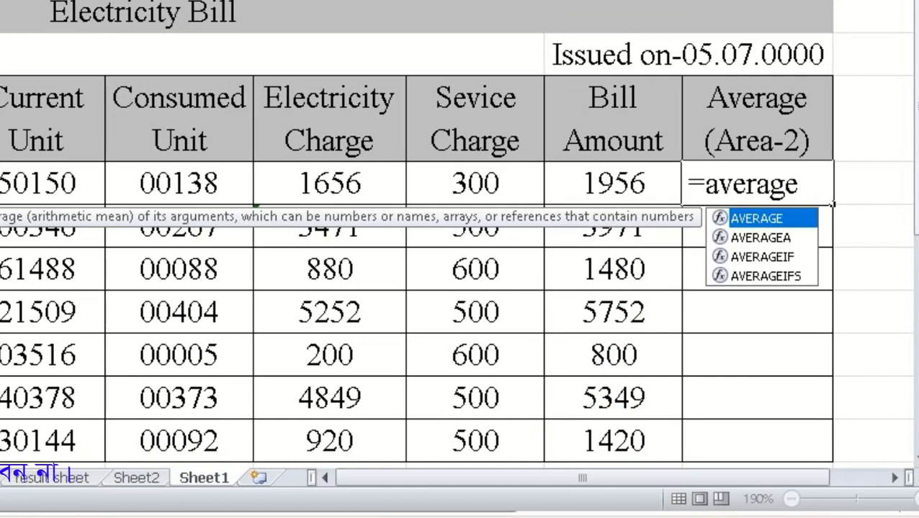
pyautogui.write('(')
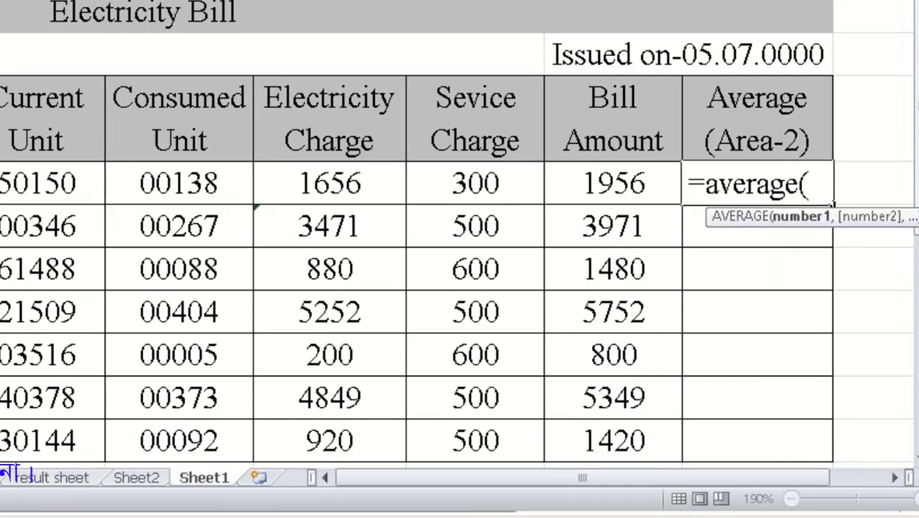
pyautogui.click(612, 226)
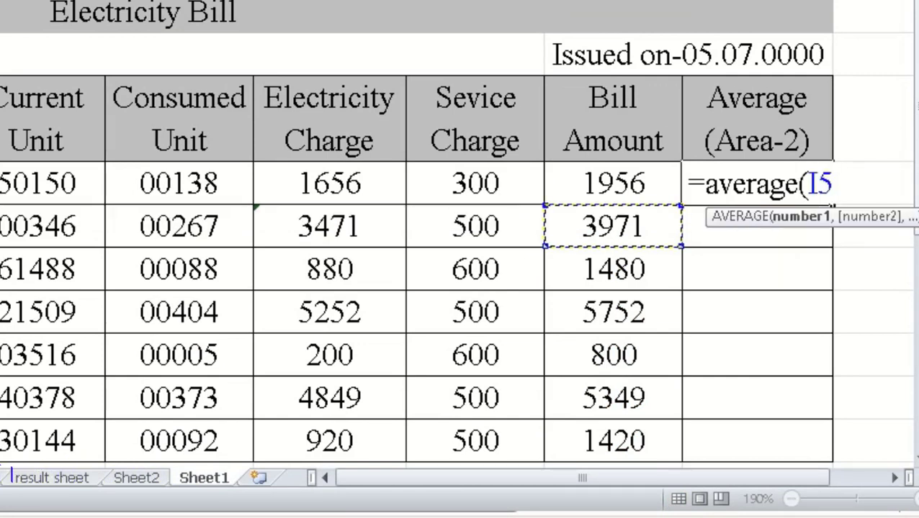
pyautogui.write(',')
pyautogui.click(612, 312)
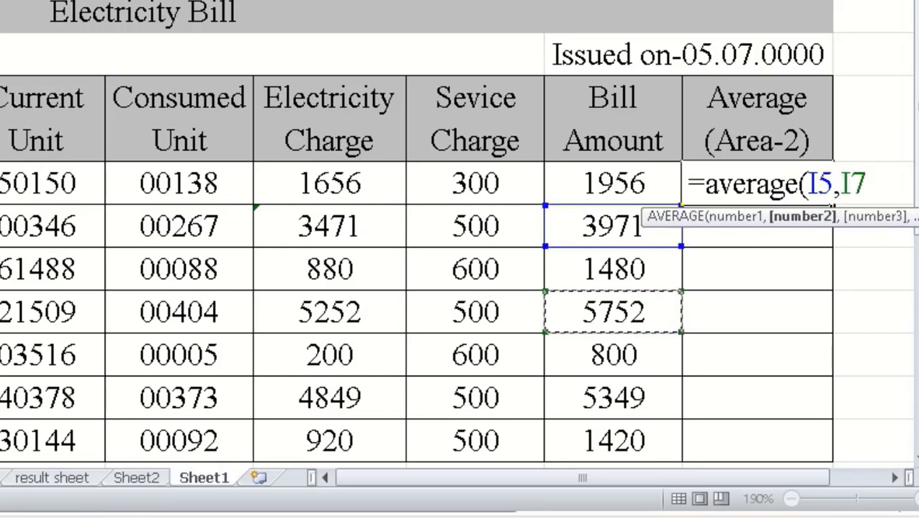
pyautogui.write(',')
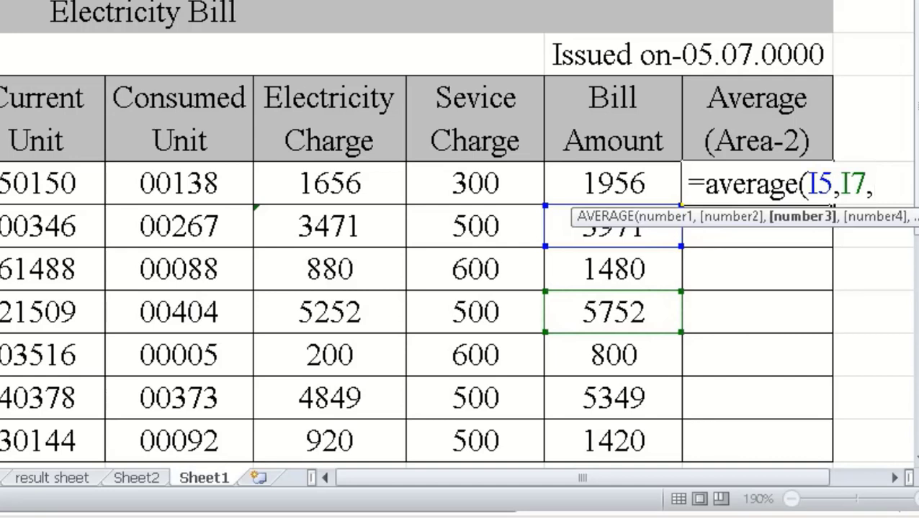
pyautogui.click(612, 398)
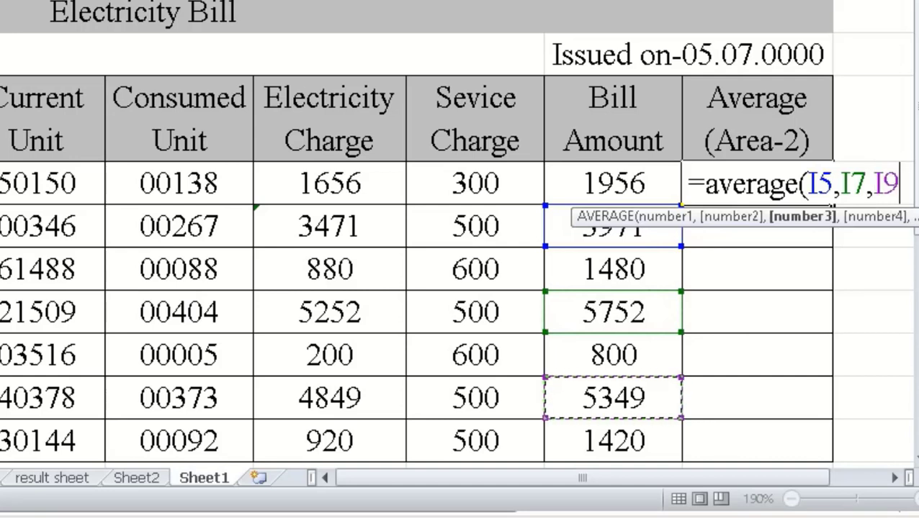
pyautogui.write(',')
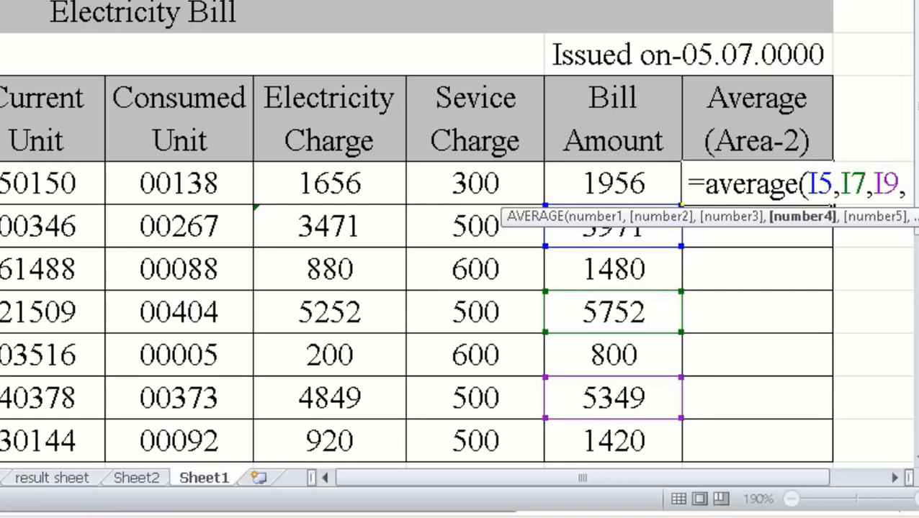
pyautogui.click(612, 441)
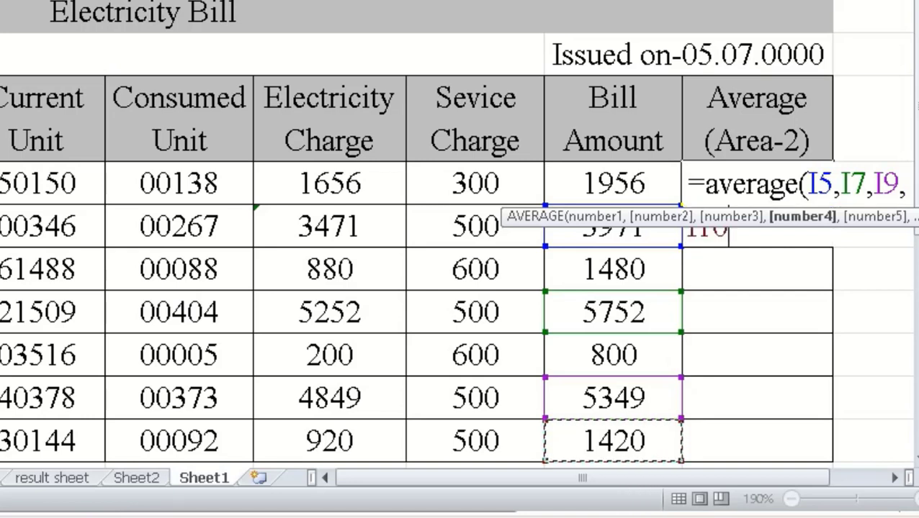
pyautogui.write(')')
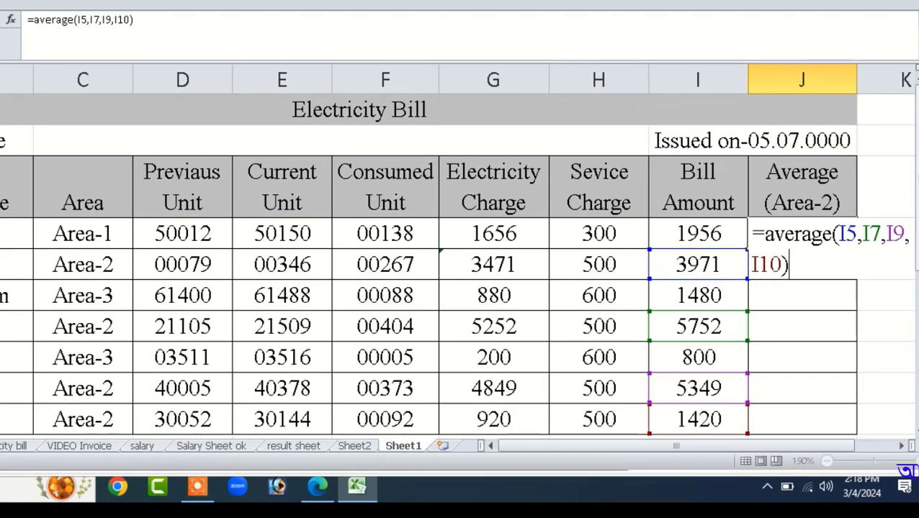
pyautogui.press('Return')
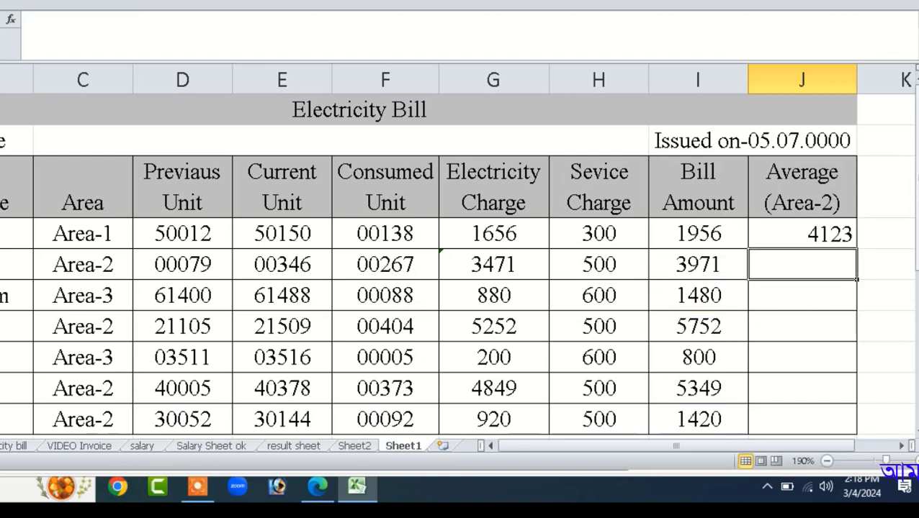
# Merge and center the average cells J4 through J10.
pyautogui.click(802, 234)
pyautogui.hotkey('shift', 'Down')
pyautogui.hotkey('shift', 'Down')
pyautogui.hotkey('shift', 'Down')
pyautogui.hotkey('shift', 'Down')
pyautogui.hotkey('shift', 'Down')
pyautogui.hotkey('shift', 'Down')
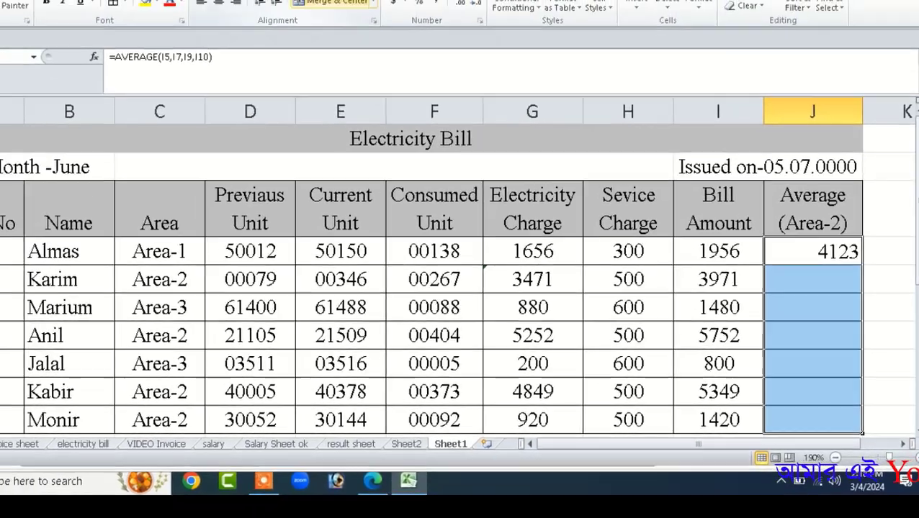
pyautogui.click(371, 25)
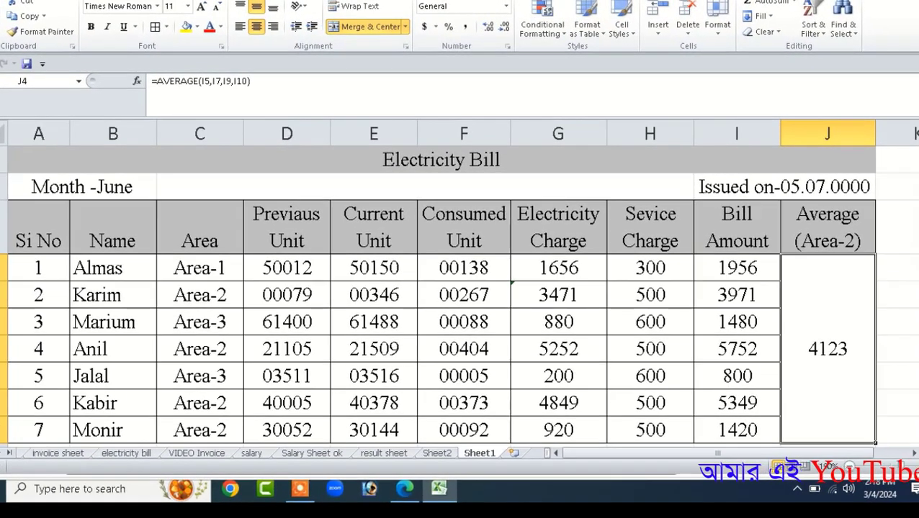
pyautogui.click(893, 341)
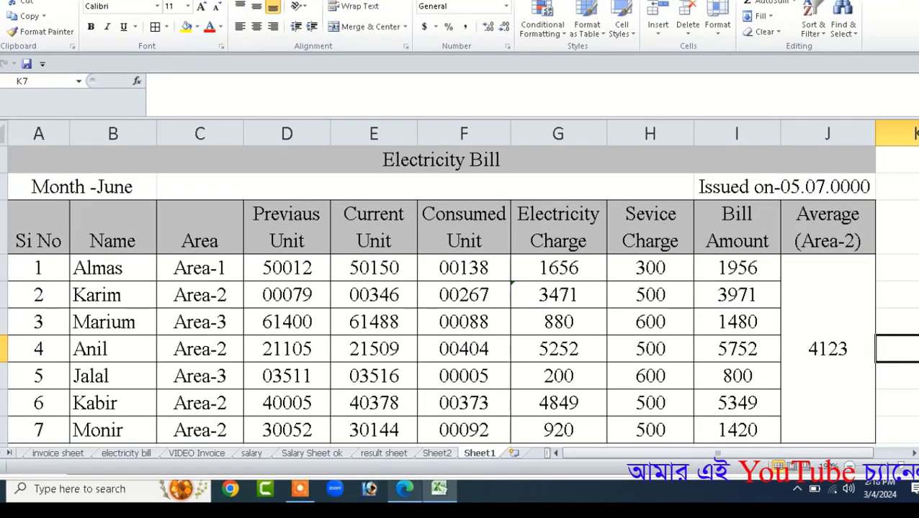
# Compare the F4 consumed unit and G4 electricity charge formulas with the job conditions in the browser's PDF, ending back in Excel.
pyautogui.hotkey('alt', 'Tab')
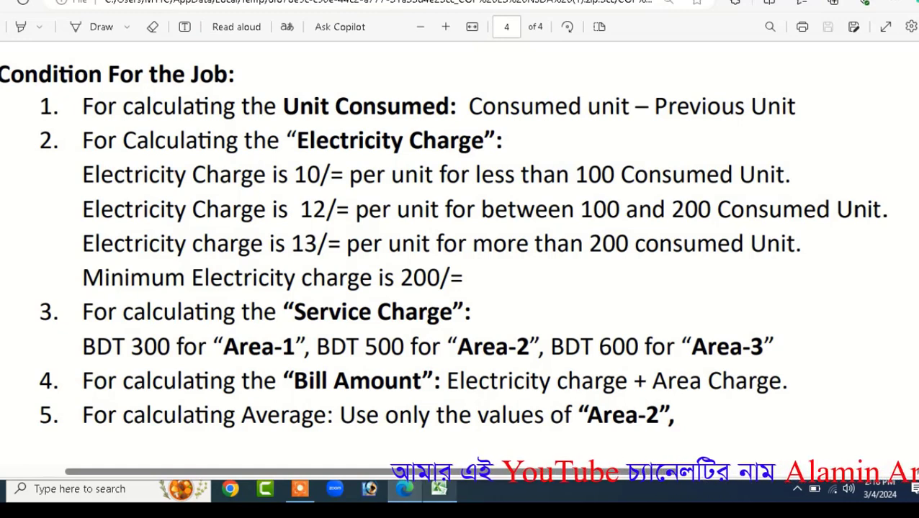
pyautogui.hotkey('alt', 'Tab')
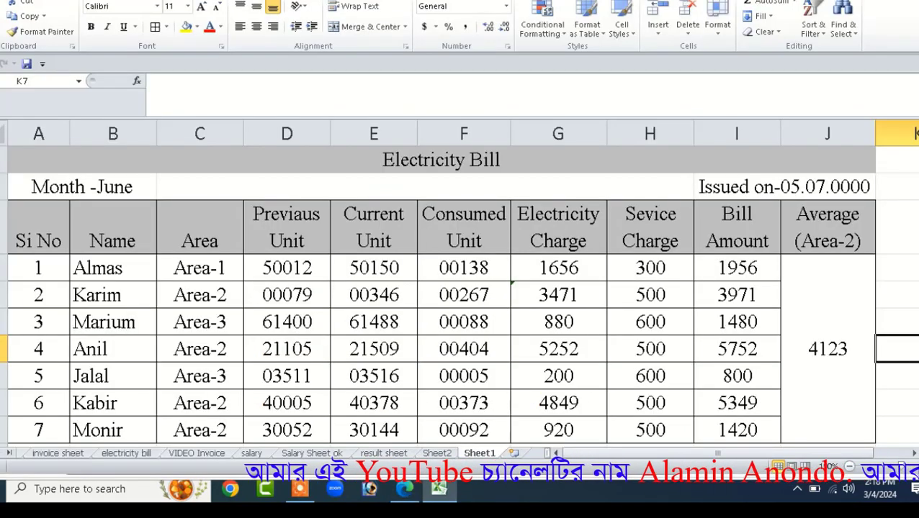
pyautogui.click(464, 268)
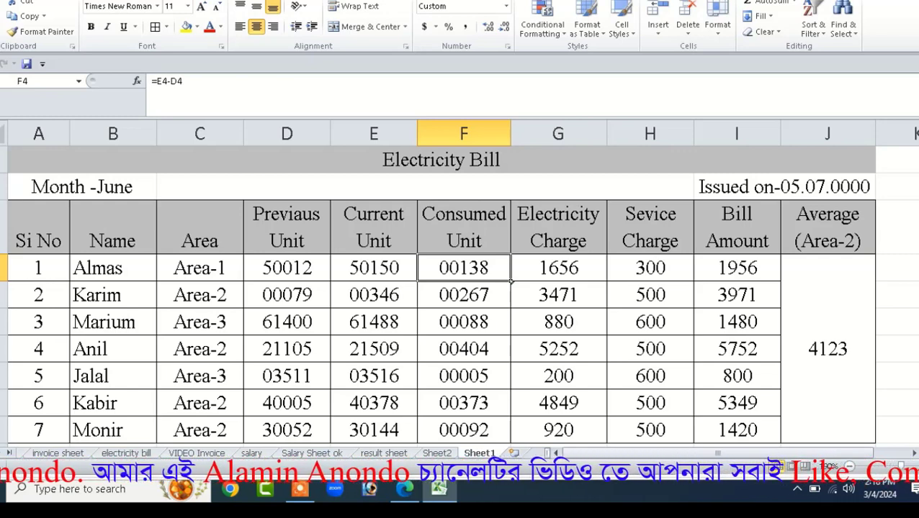
pyautogui.click(558, 268)
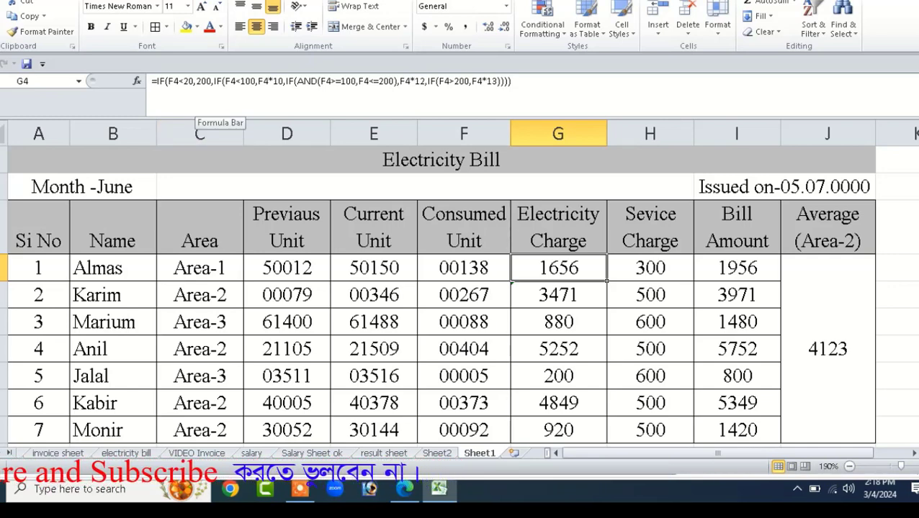
pyautogui.click(405, 490)
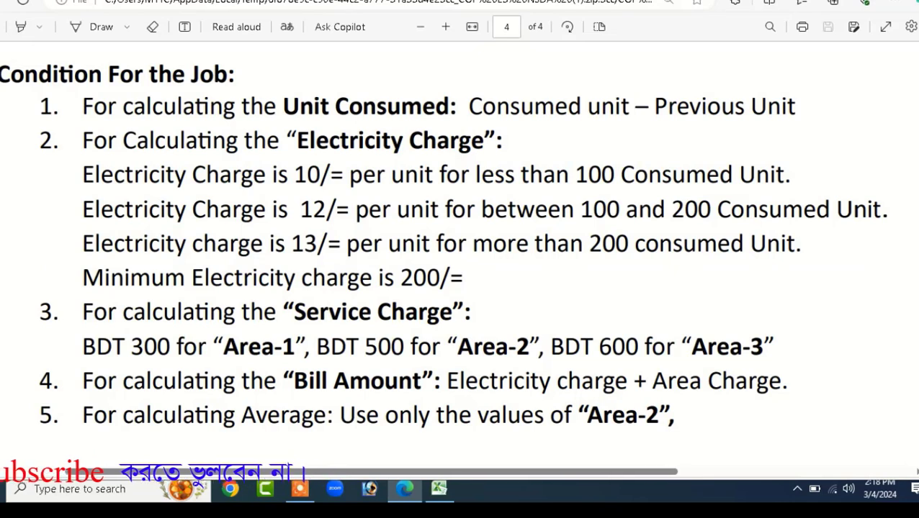
pyautogui.click(439, 490)
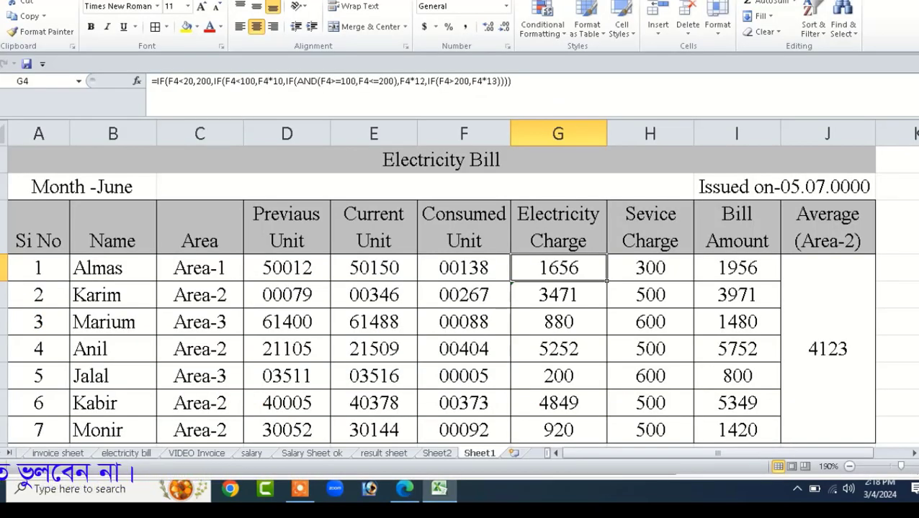
# Try to remove the leading IF(F4<20,200, part from the G4 electricity charge formula.
pyautogui.press('F2')
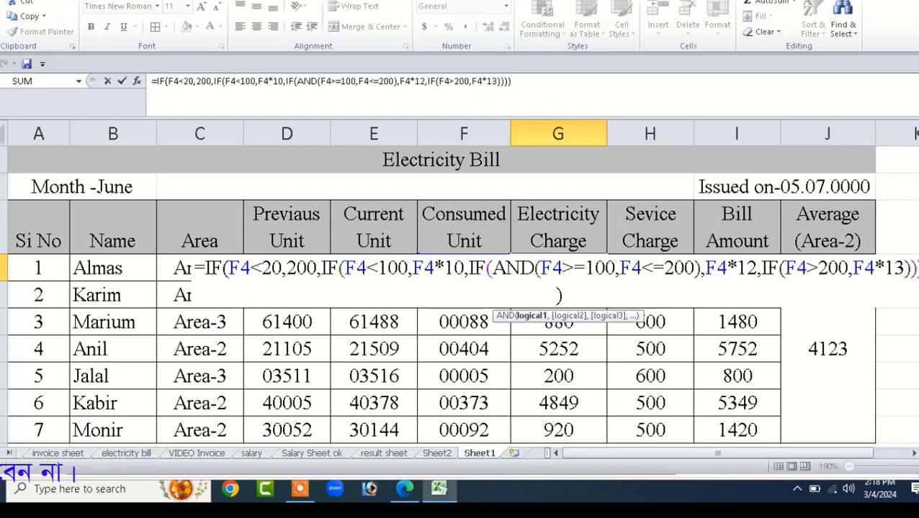
pyautogui.moveTo(321, 268); pyautogui.dragTo(207, 268)
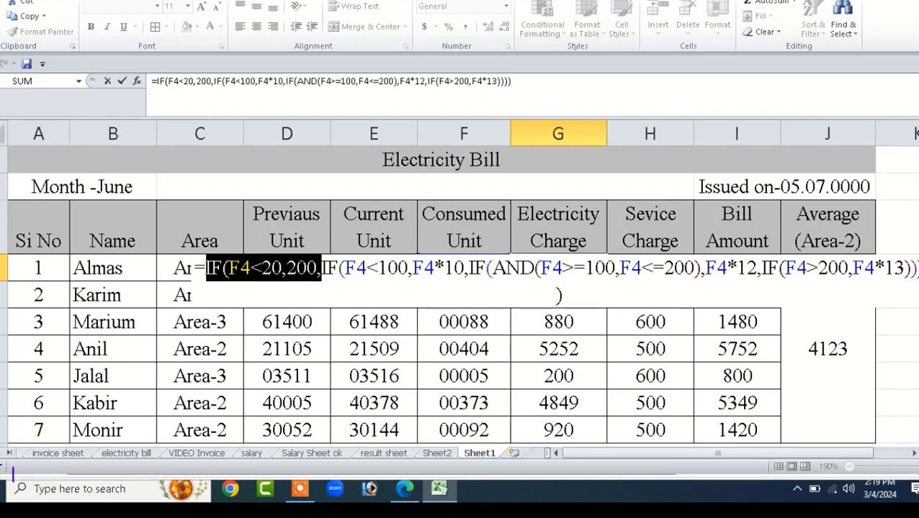
pyautogui.press('Delete')
pyautogui.press('Return')
# Review the formulas in F4 and G4 again, and switch to the browser's PDF to reread the Electricity Charge conditions.
pyautogui.click(504, 279)
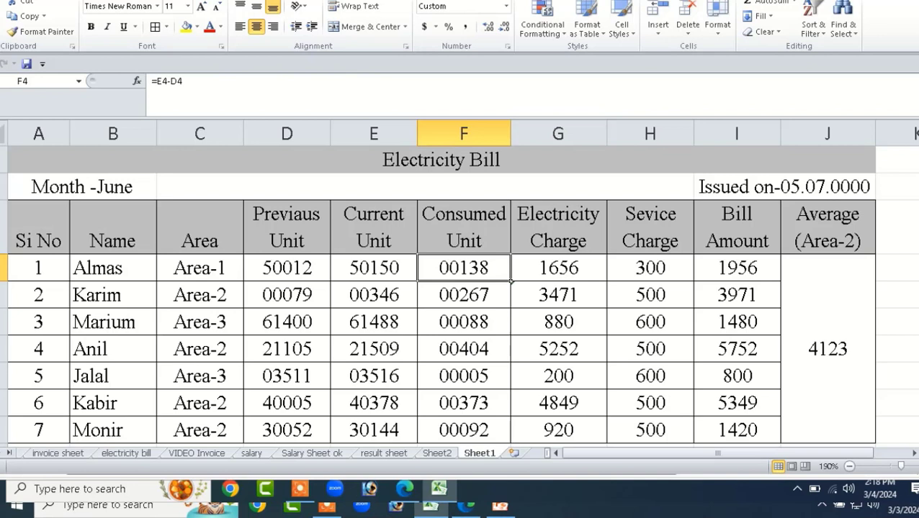
pyautogui.click(558, 268)
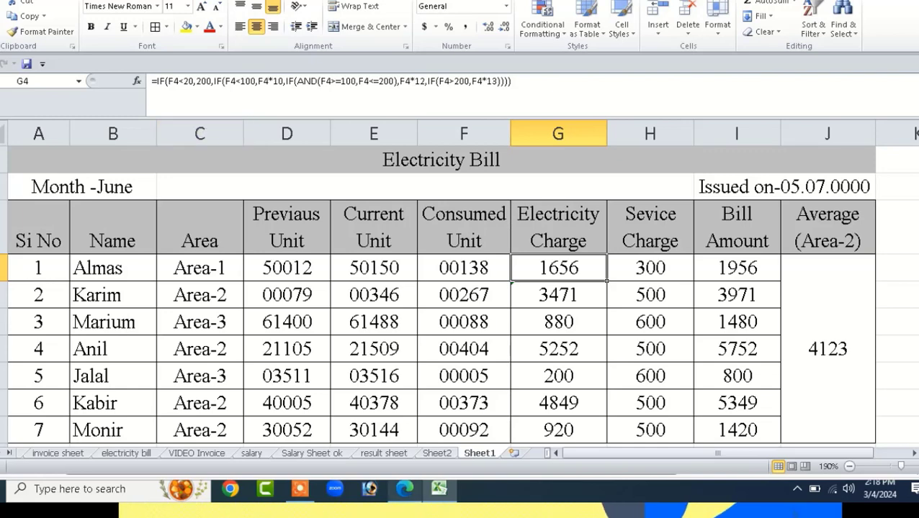
pyautogui.click(405, 489)
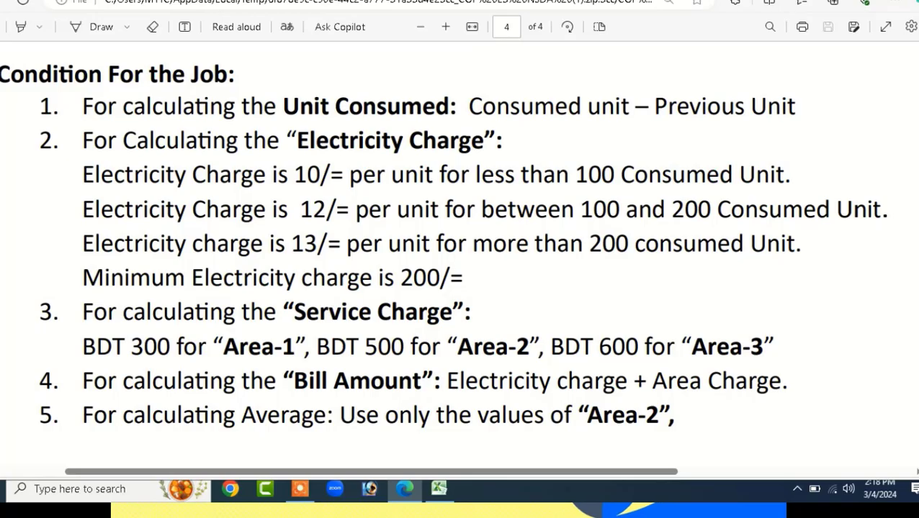